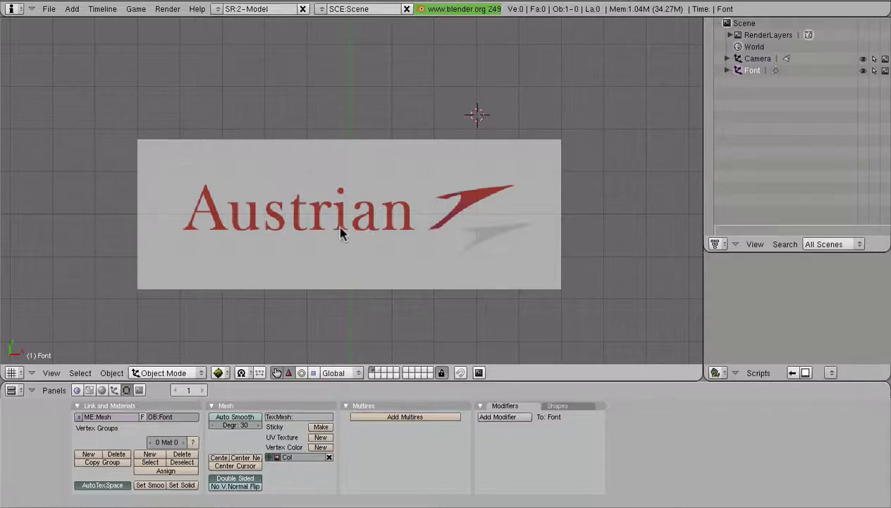
- Examine the letter shapes of the red Austrian wordmark on the reference image up close
scroll(340, 233, "up", 5)
middle_click_drag(346, 247, 442, 227, "shift")
scroll(463, 224, "up", 3)
scroll(442, 225, "down", 1)
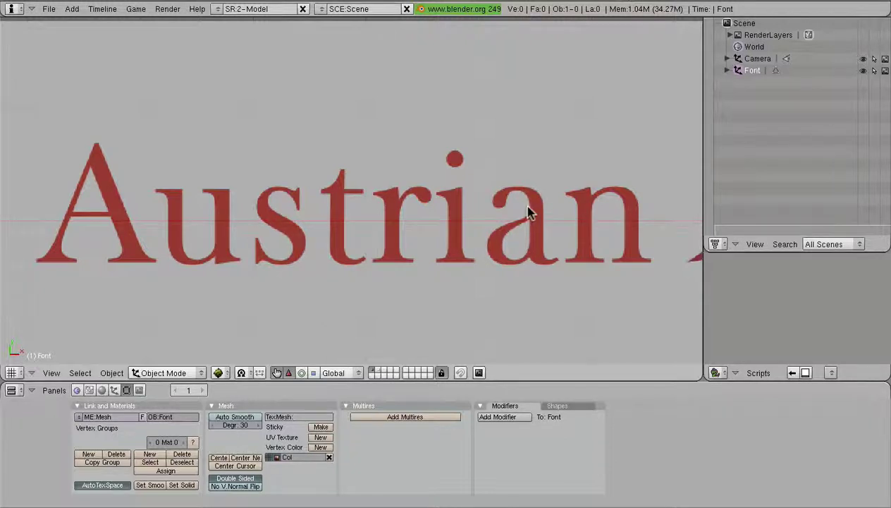
scroll(525, 211, "down", 3)
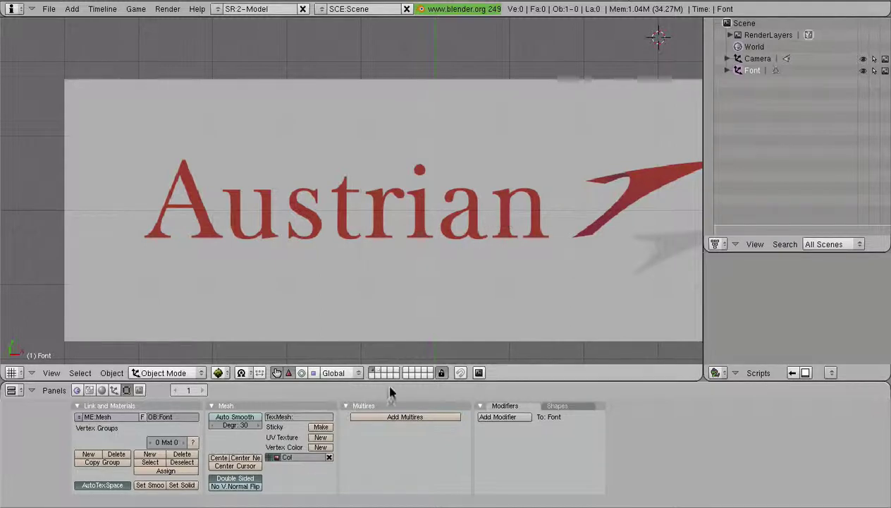
- Switch to Chrome and review the Google search for "free font similar to times"
left_click(84, 506)
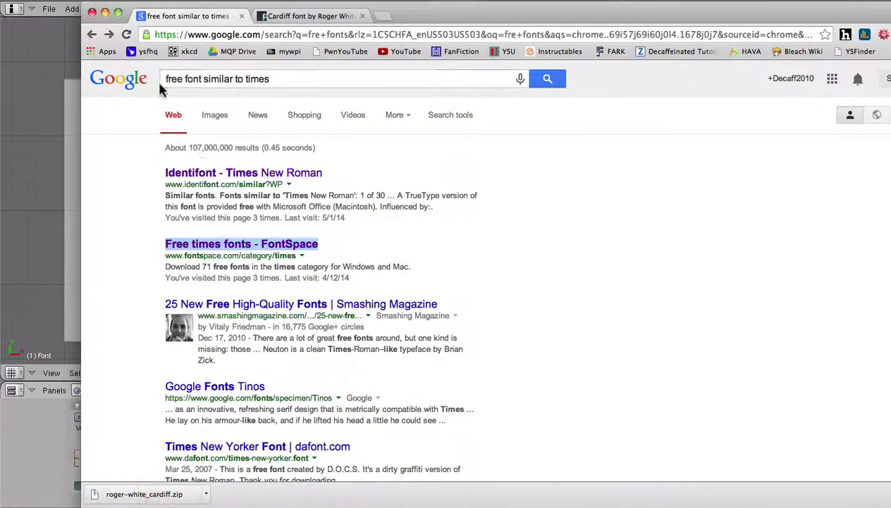
left_click_drag(164, 78, 200, 79)
left_click(200, 80)
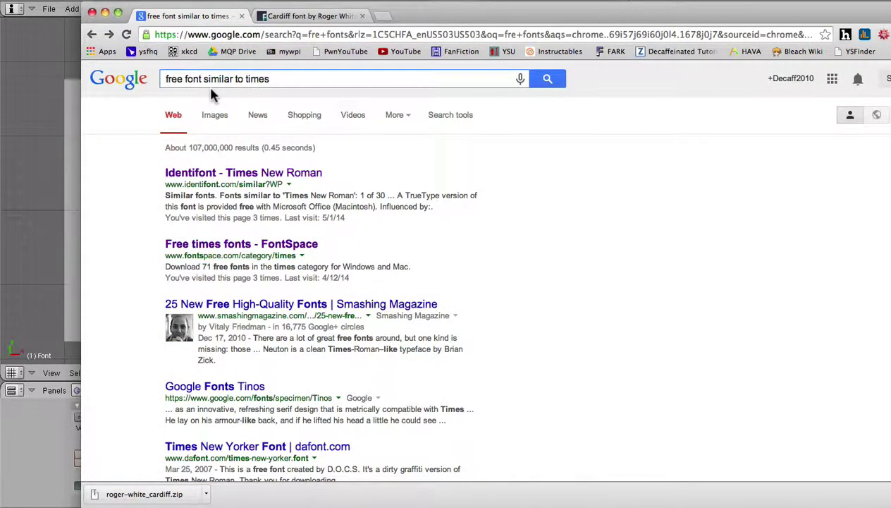
left_click_drag(203, 79, 293, 81)
left_click(292, 81)
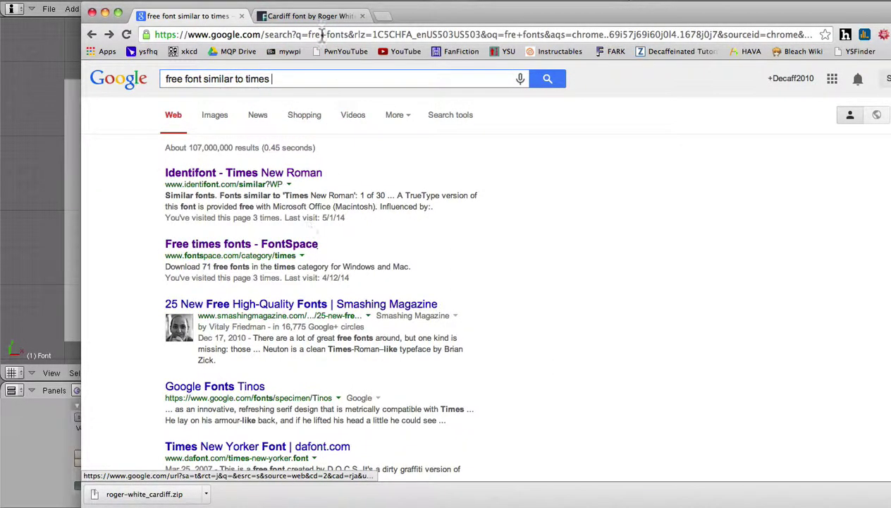
- Review the Cardiff font page on FontSpace and download the font
left_click(289, 15)
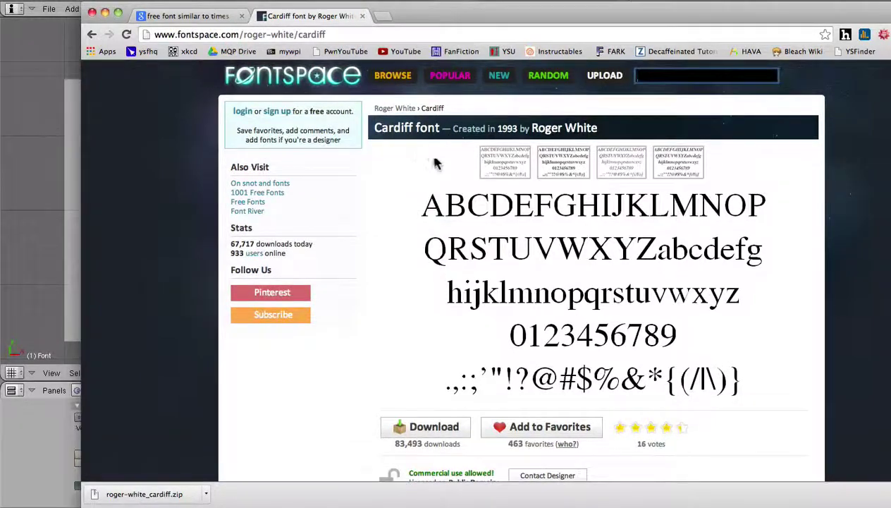
scroll(452, 205, "down", 3)
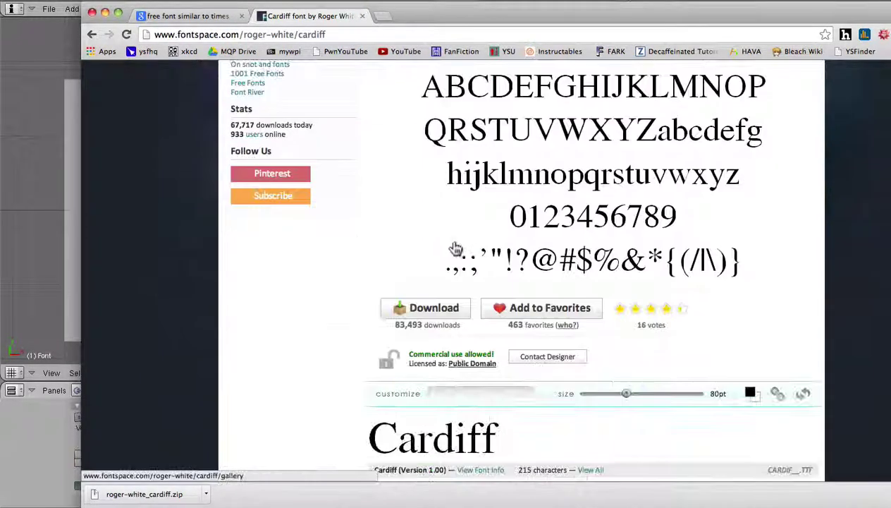
scroll(441, 314, "up", 3)
scroll(457, 265, "down", 3)
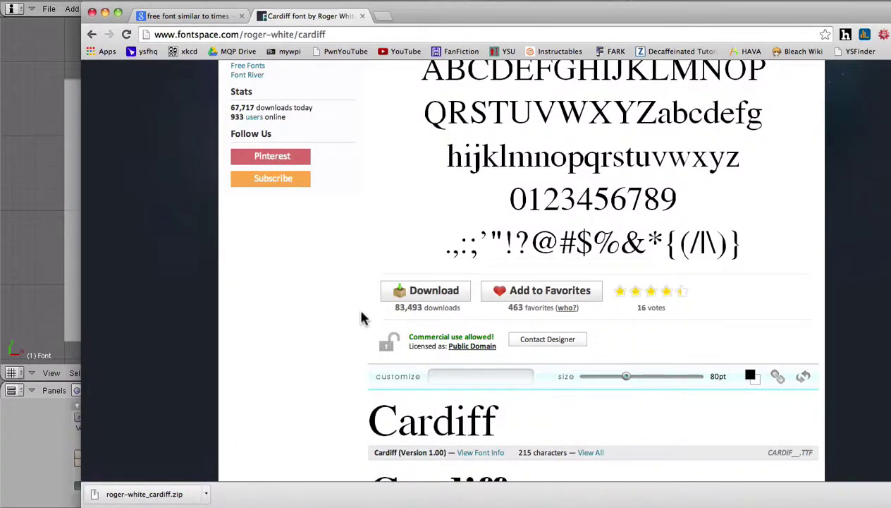
left_click(431, 292)
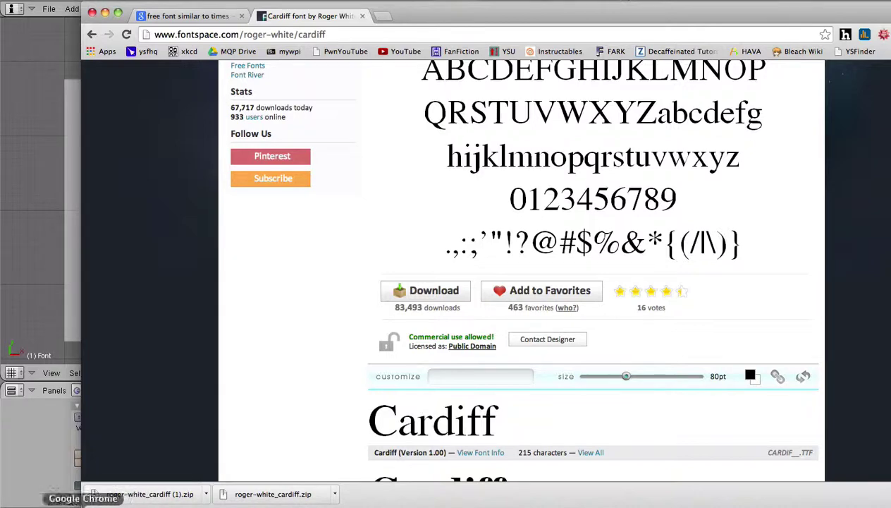
- Switch to Finder and open the 737 Repaints folder inside Aircraft Models
left_click(36, 502)
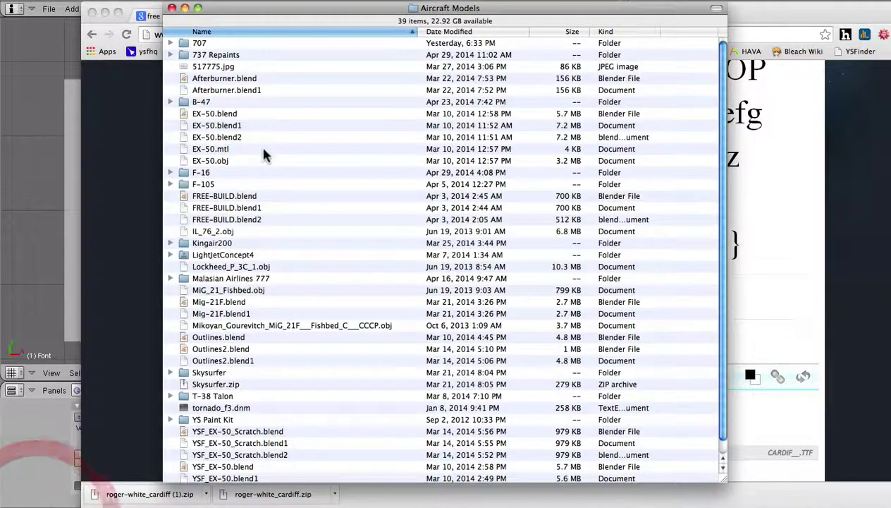
scroll(363, 187, "down", 2)
scroll(309, 172, "up", 2)
double_click(203, 55)
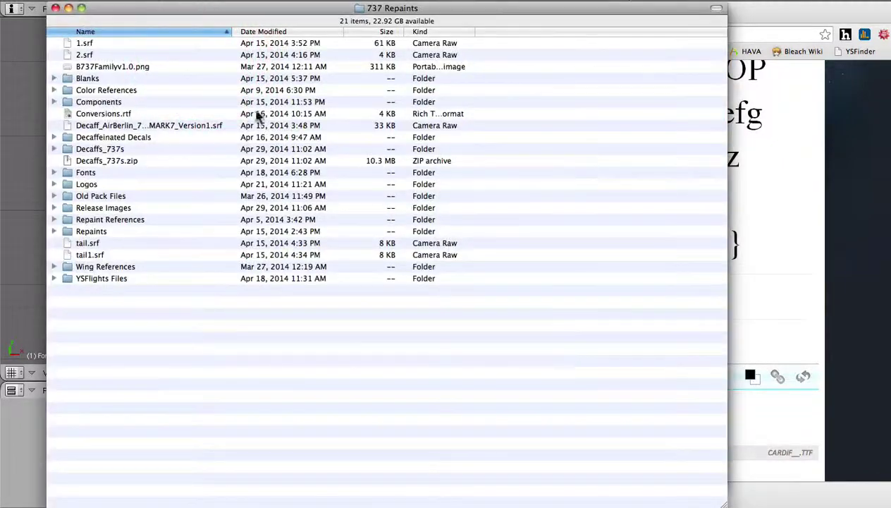
left_click_drag(189, 7, 305, 5)
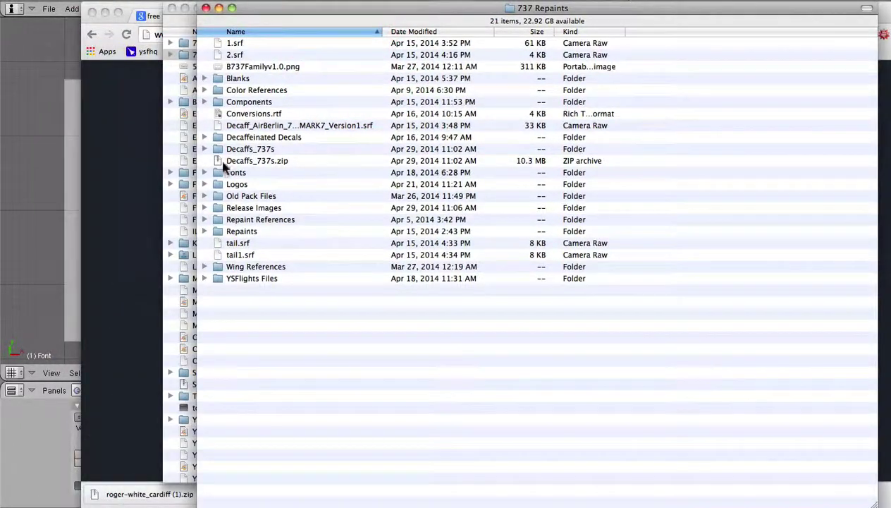
- Expand the Fonts folder, collapse its unneeded subfolders, and locate CARDIF__.TTF in roger-white_cardiff
left_click(204, 172)
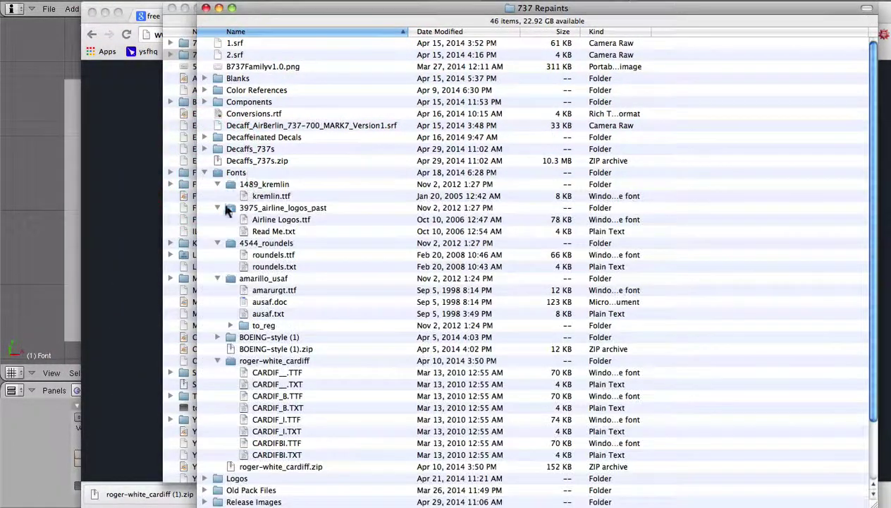
left_click(218, 279)
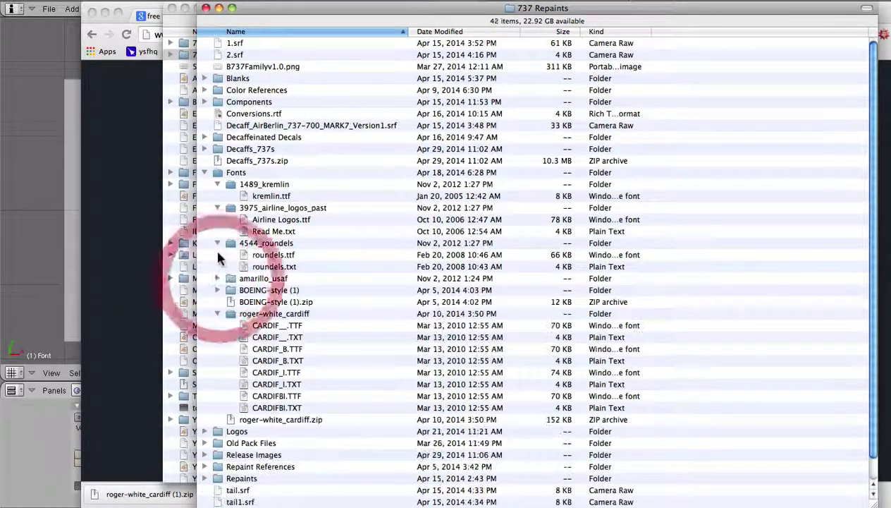
left_click(217, 243)
left_click(217, 207)
left_click(217, 184)
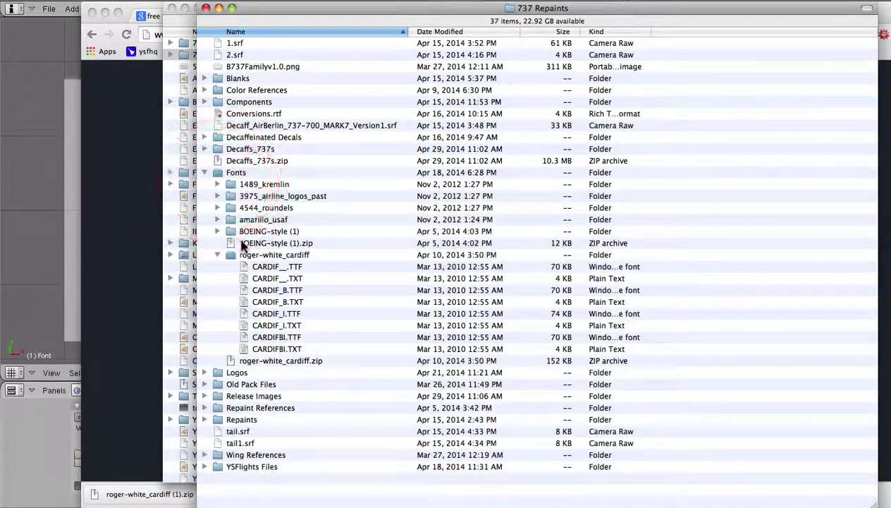
left_click(258, 254)
left_click(301, 268)
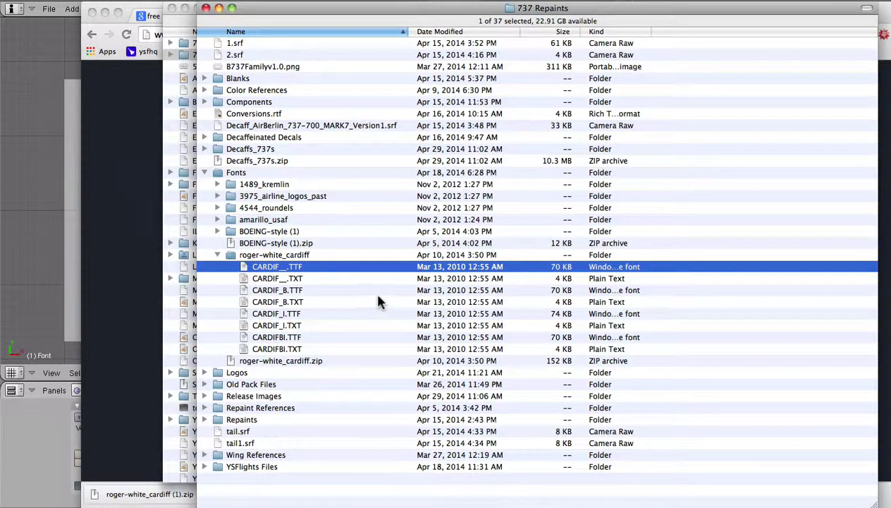
- Check where Austrian_Airlines.blend is stored, in the Austrian subfolder of the Logos folder
left_click(204, 172)
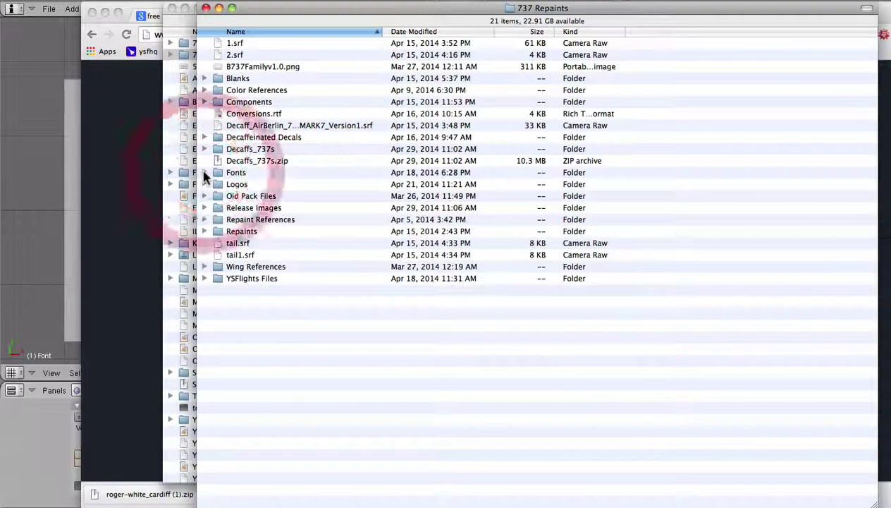
left_click(204, 185)
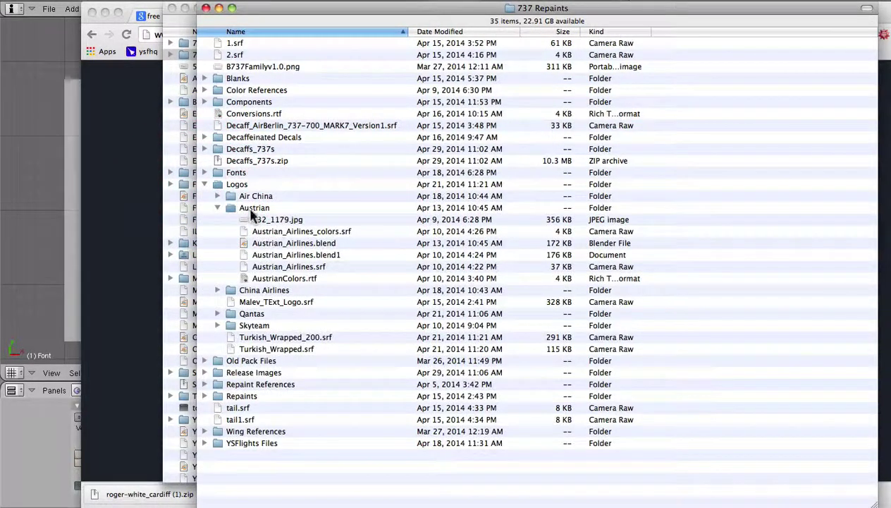
left_click(259, 242)
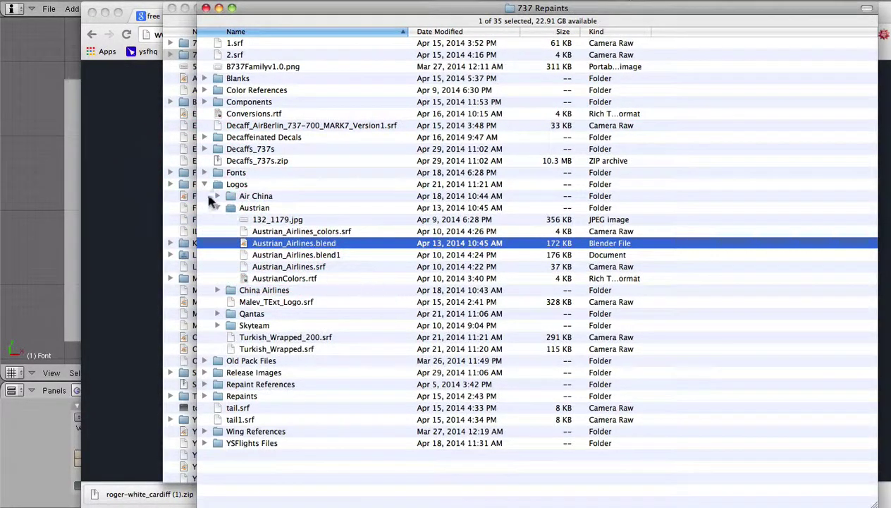
left_click(204, 184)
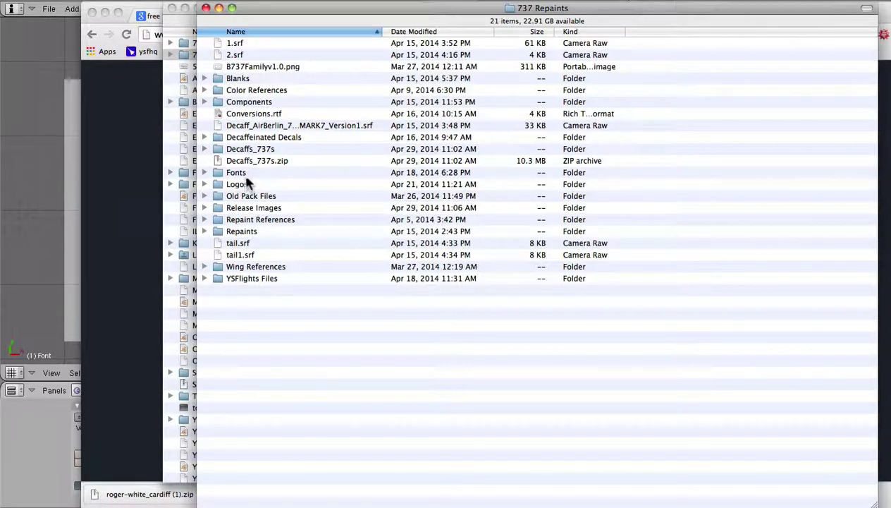
- Switch back to Blender and add a text object over the middle of the Austrian wordmark
left_click(103, 159)
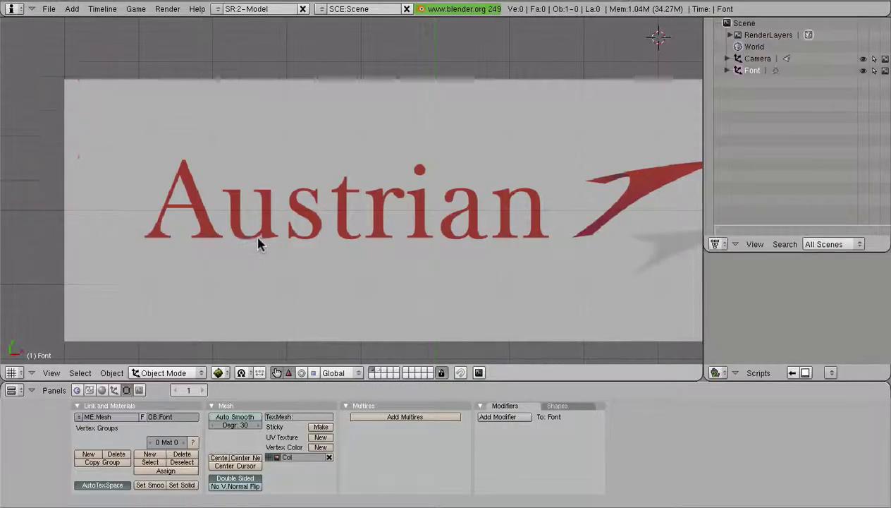
scroll(342, 174, "down", 3)
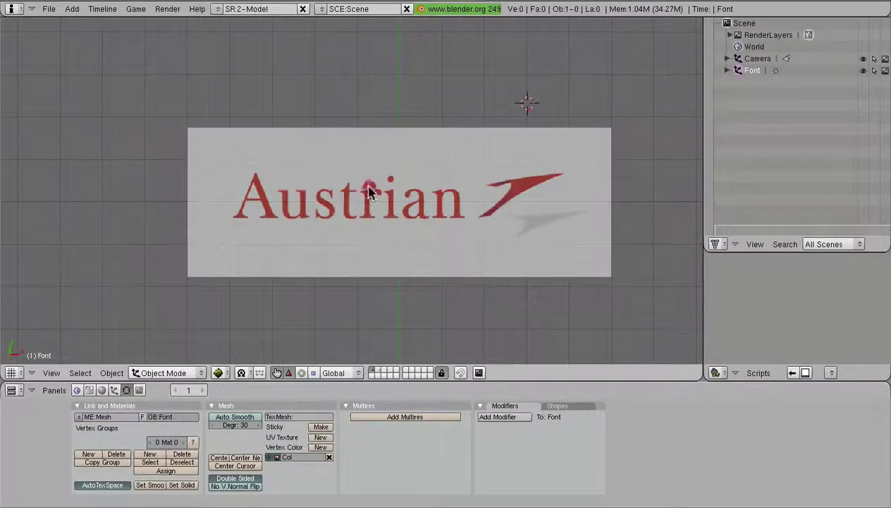
key("shift+a")
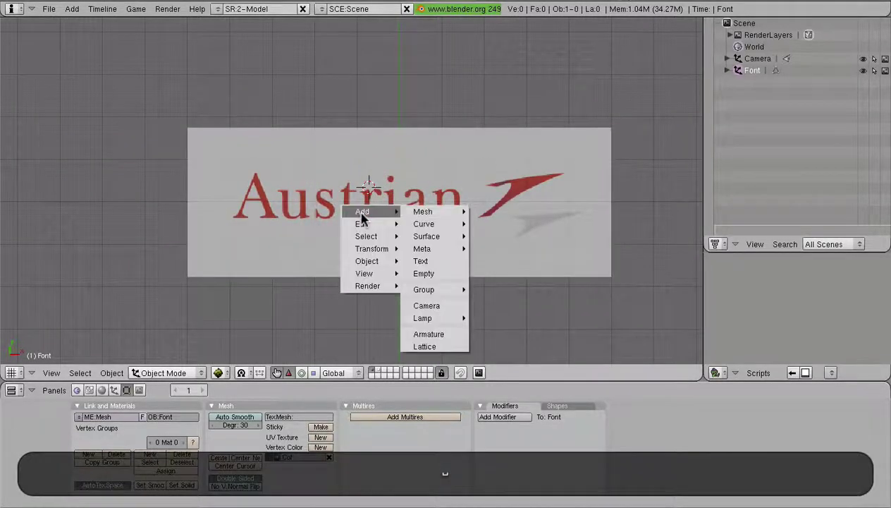
left_click(421, 260)
- Load CARDIF__.TTF from 737 Repaints/Fonts/roger-white_cardiff as the text object's font
left_click(356, 417)
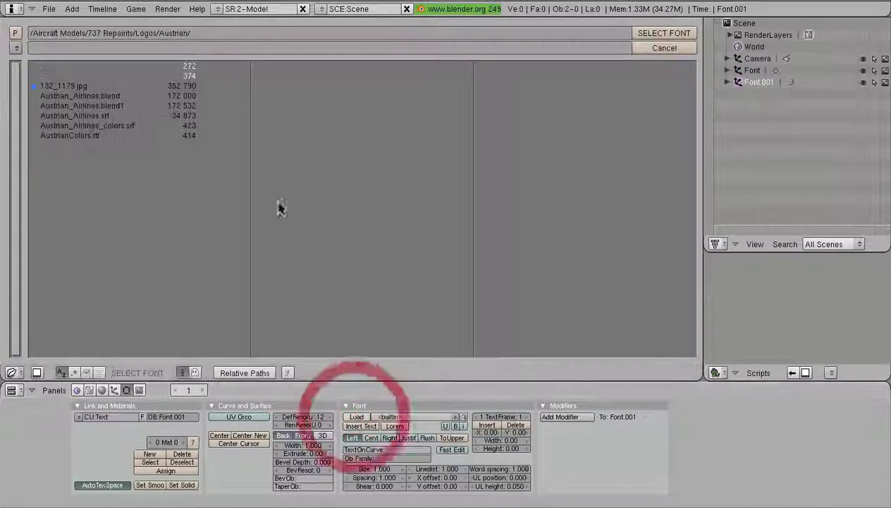
left_click(113, 76)
left_click(110, 75)
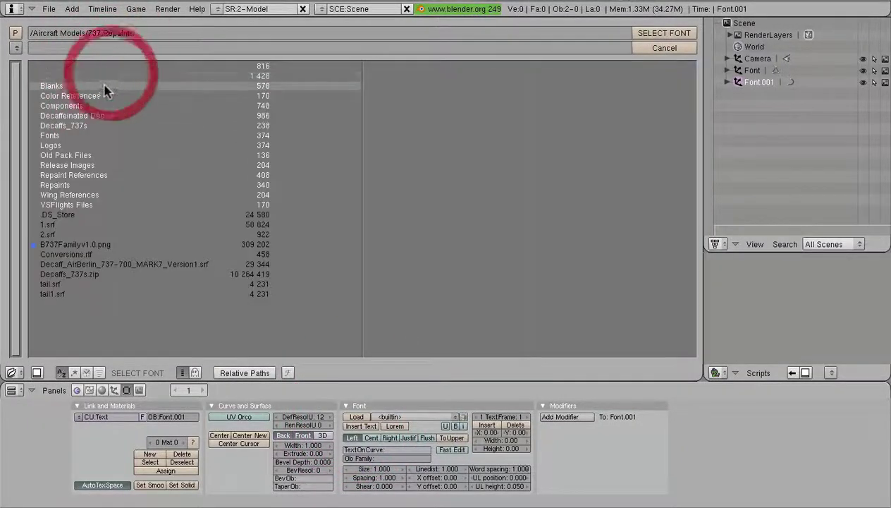
left_click(80, 136)
left_click(81, 136)
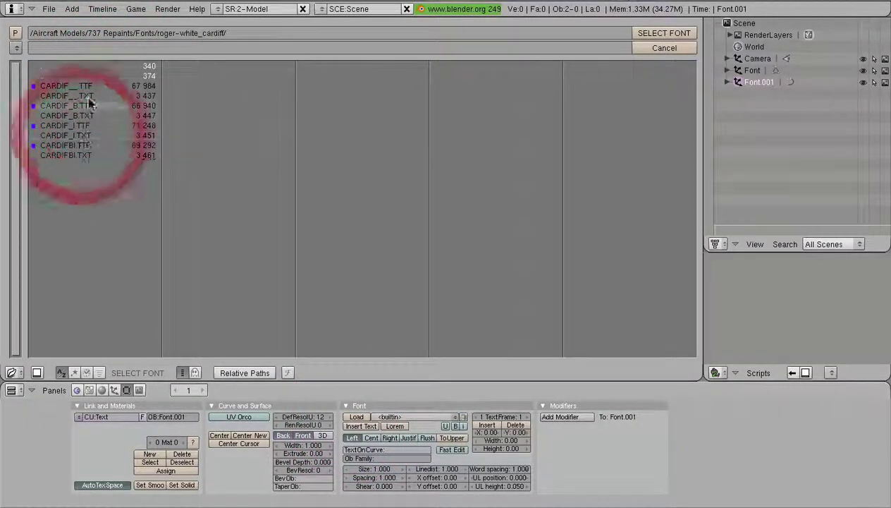
left_click(79, 86)
left_click(664, 33)
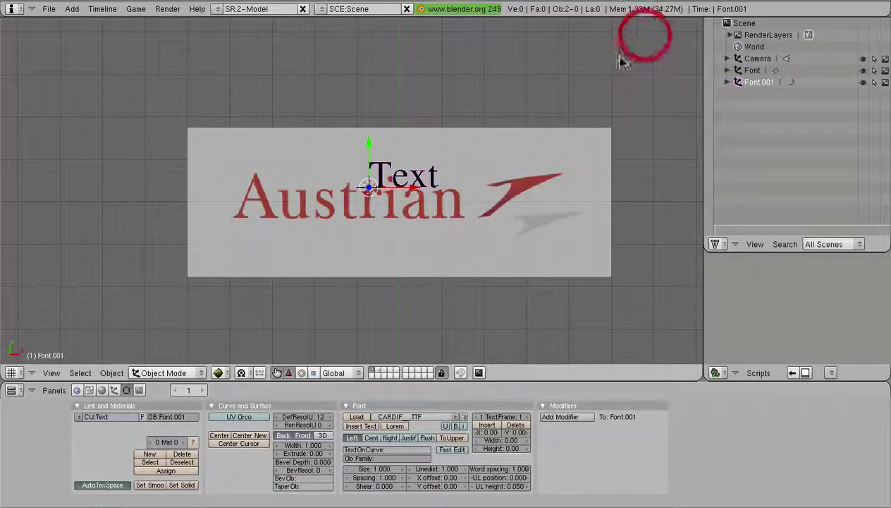
- Move the text object down to the wordmark's baseline, near the foot of the letter A
scroll(421, 199, "up", 5)
middle_click_drag(416, 170, 457, 176, "shift")
key("g")
left_click(240, 254)
- Replace the default text with "Austrian"
key("Tab")
key("BackSpace")
key("BackSpace")
key("BackSpace")
key("BackSpace")
type("Austri")
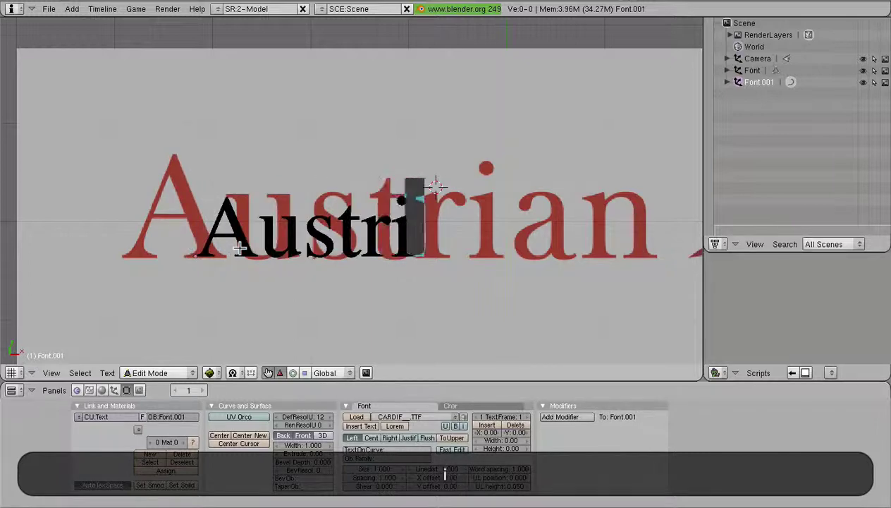
key("BackSpace")
key("BackSpace")
type("rian")
key("Tab")
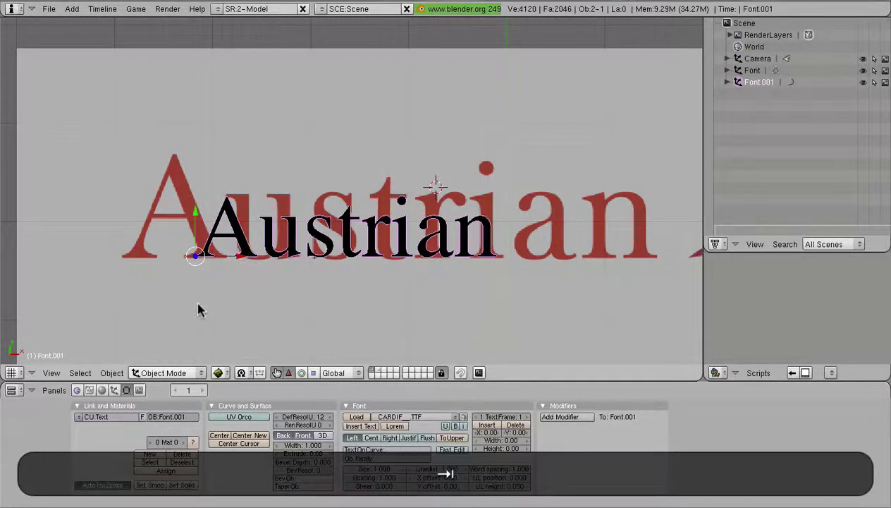
- Align the text's start with the wordmark's A on the baseline and scale it up about 1.6 times to match the letter height
key("g")
left_click(265, 269)
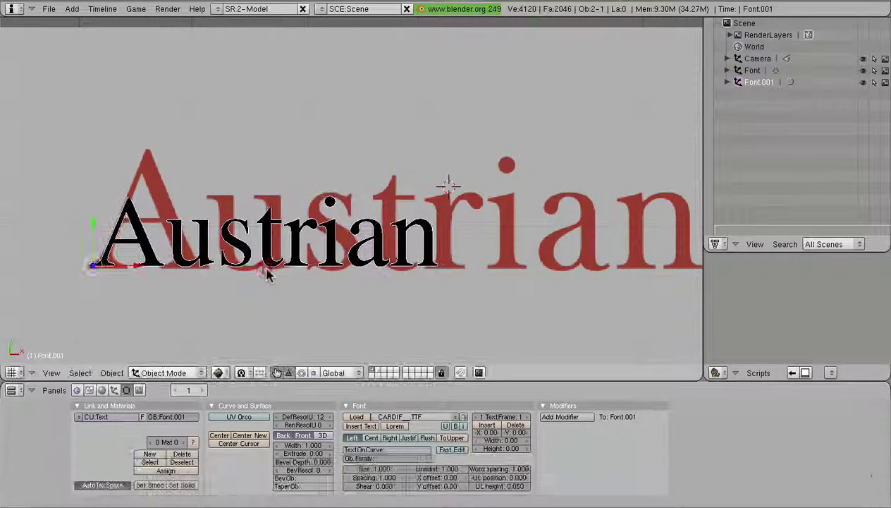
key("s")
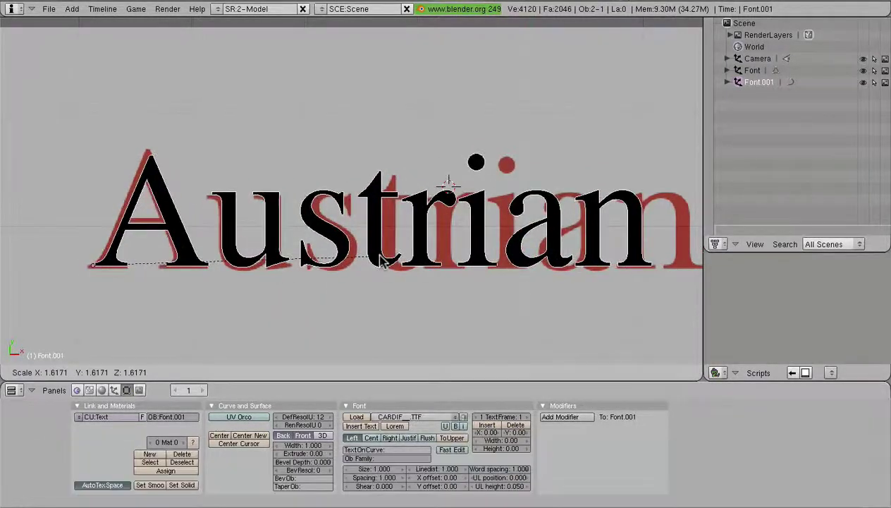
left_click(380, 256)
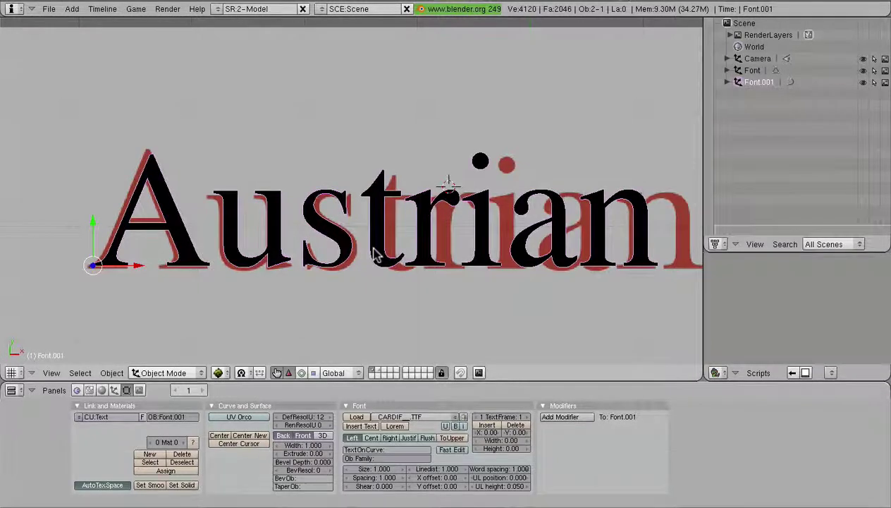
key("g")
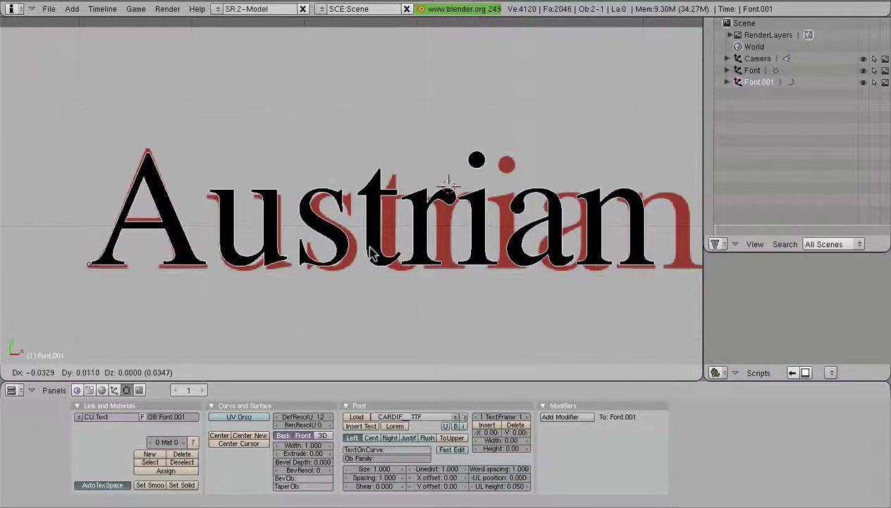
left_click(374, 254)
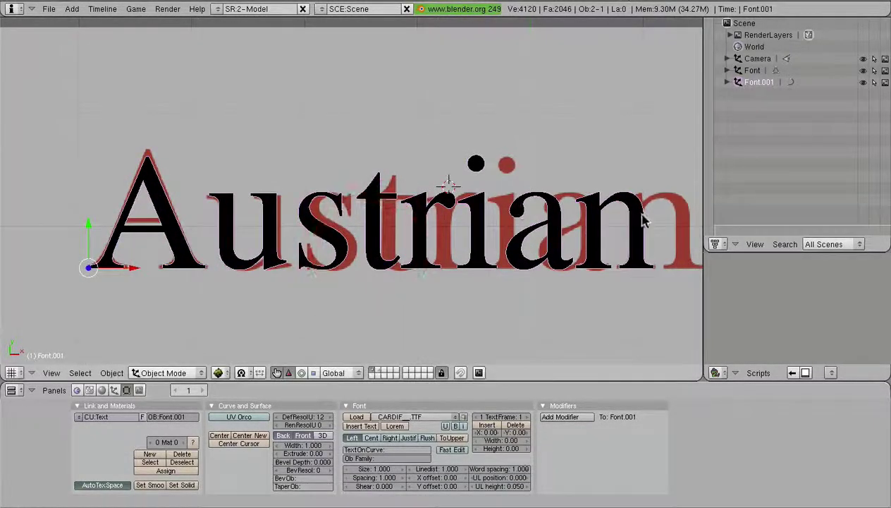
scroll(498, 254, "down", 2)
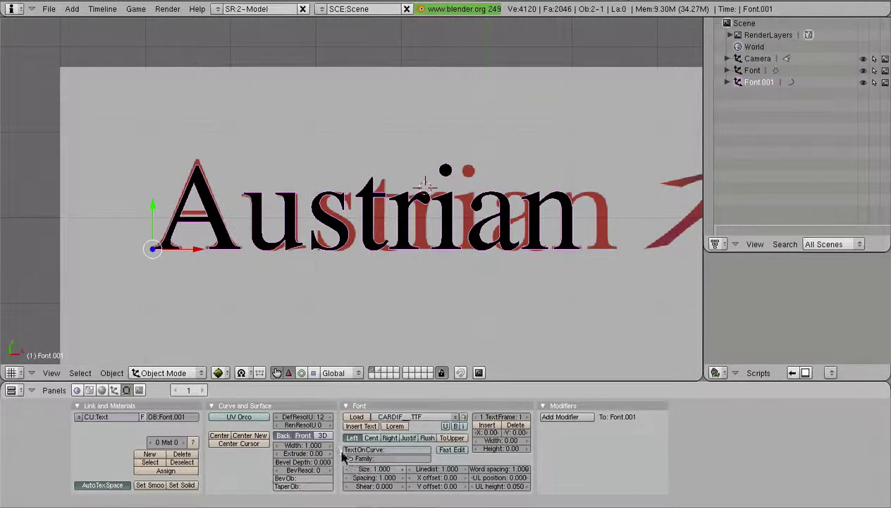
- Try a wider letter spacing on the "Austrian" text, starting from 1.1
left_click(330, 446)
left_click(285, 454)
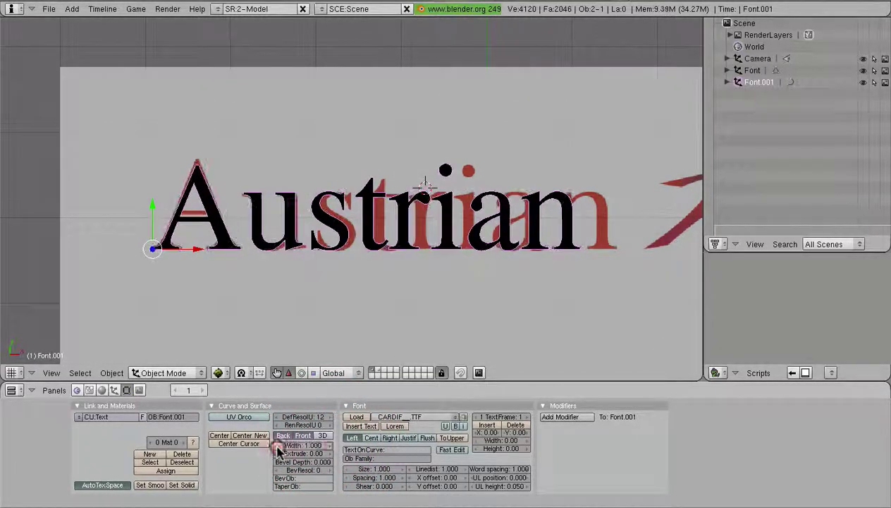
left_click(404, 480)
left_click(380, 477)
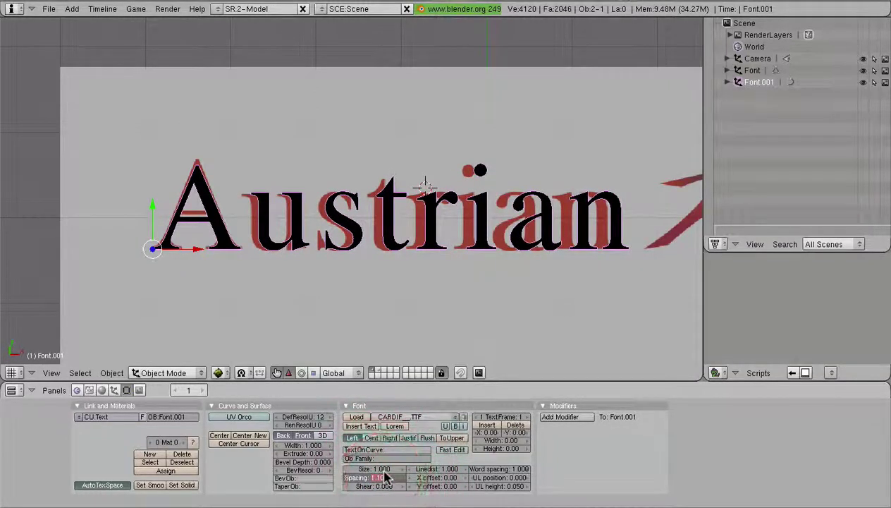
type("0")
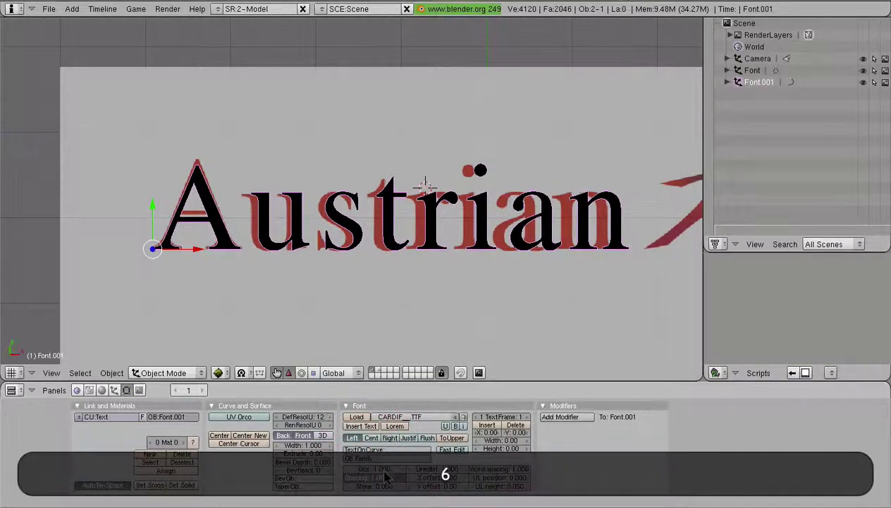
key("BackSpace")
key("Return")
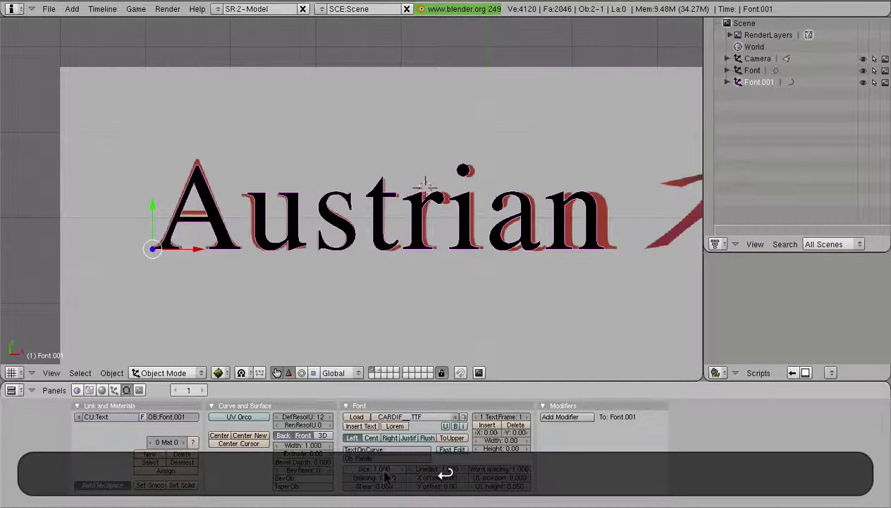
- Set the letter spacing of the "Austrian" text to 1.07 to match the reference wordmark's length
left_click(383, 477)
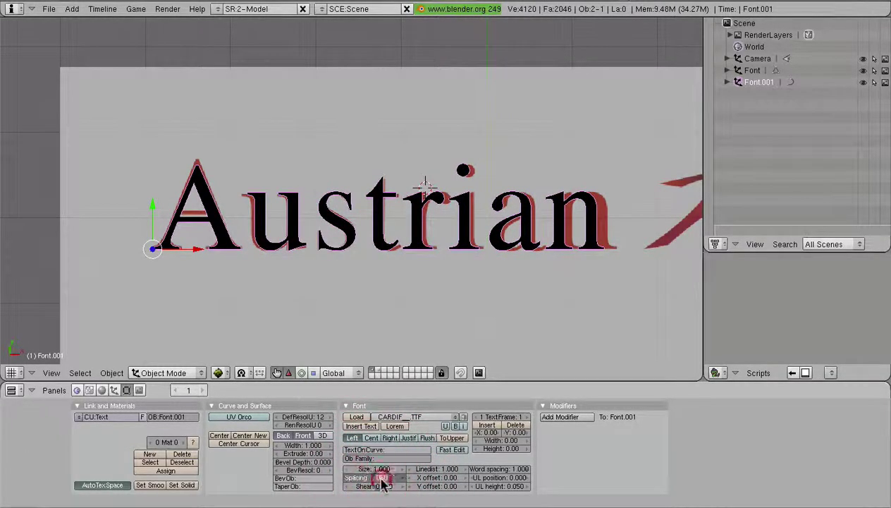
type("1.")
type(".0")
key("Return")
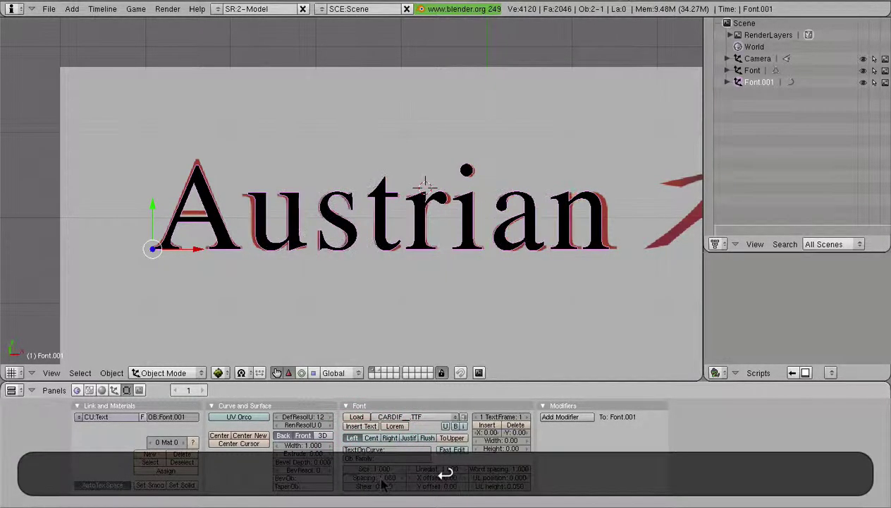
left_click(382, 479)
type("1.0")
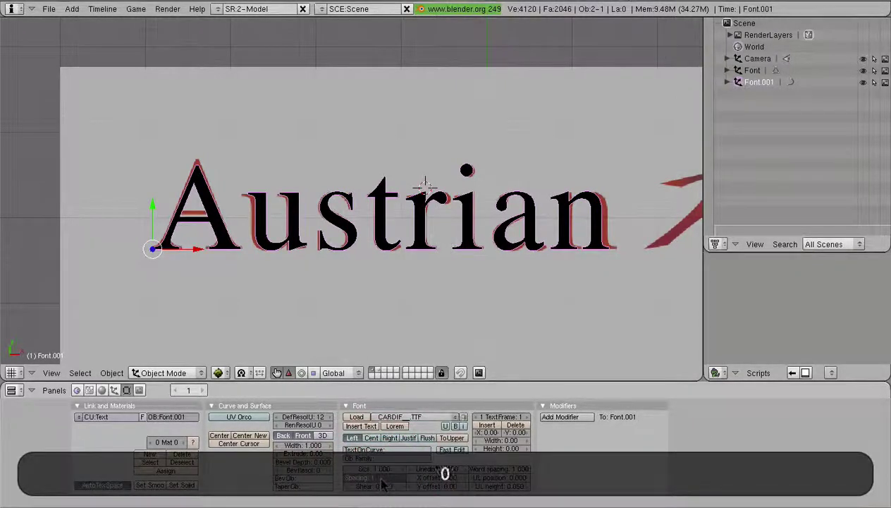
type("7")
key("Return")
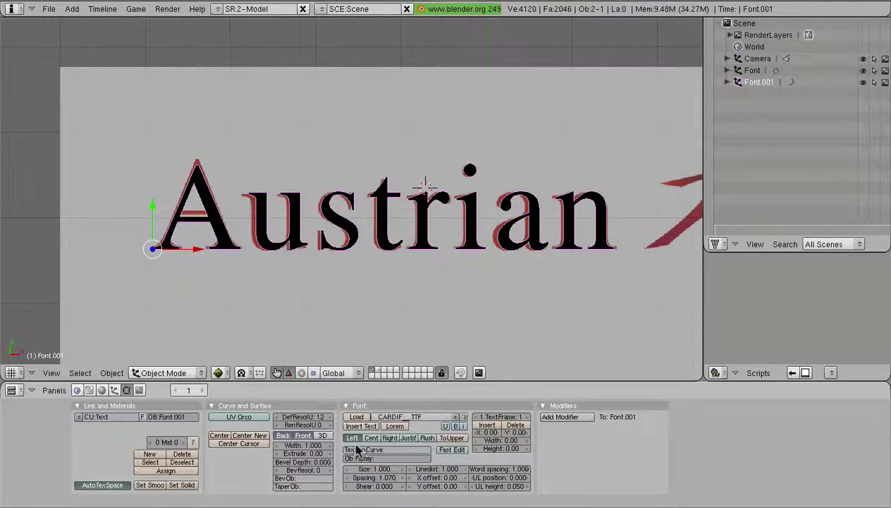
- Compare the fit of the black letters with the red reference wordmark, both close up and across the whole logo
scroll(488, 263, "up", 3)
scroll(487, 263, "down", 2)
middle_click_drag(487, 263, 444, 280, "shift")
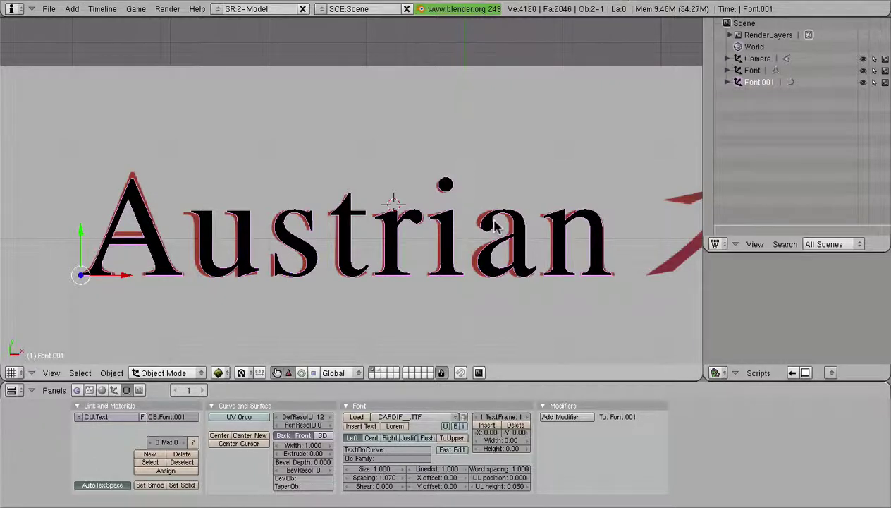
scroll(492, 227, "down", 4)
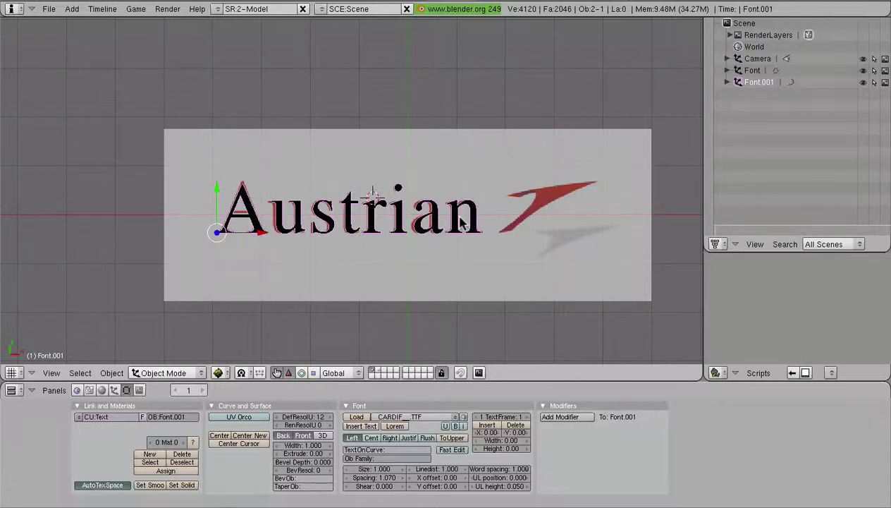
scroll(459, 223, "up", 5)
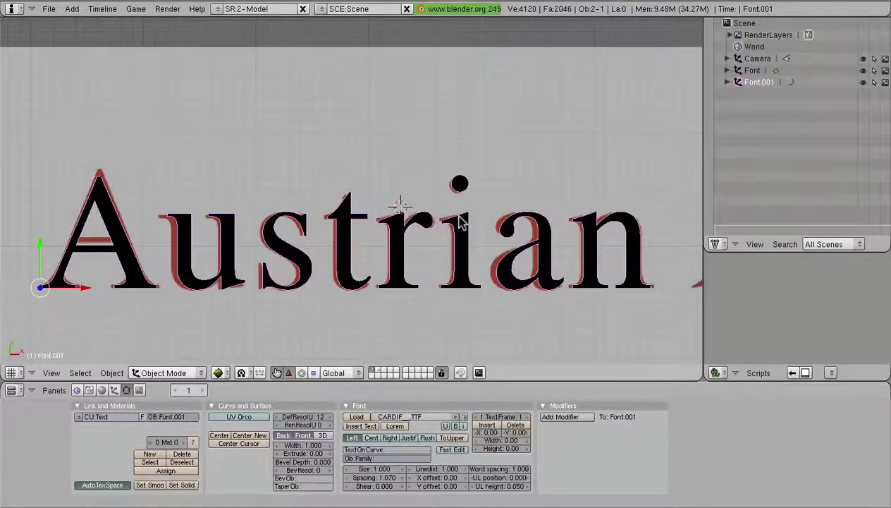
middle_click_drag(357, 227, 428, 224, "shift")
scroll(454, 270, "down", 3)
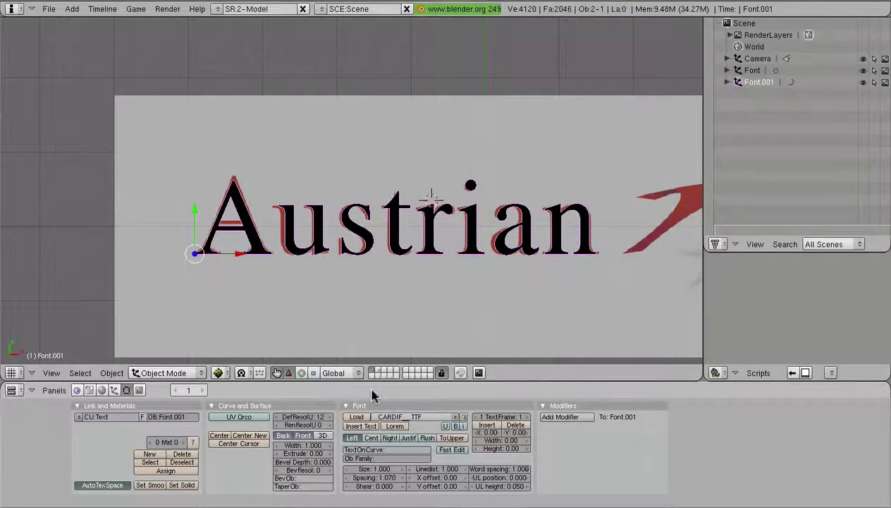
- Lower the text's default curve resolution (DefResolU) to 1 and check the coarse letter outlines
left_click(277, 417)
left_click(277, 417)
left_click(277, 417)
left_click(277, 418)
left_click(278, 418)
scroll(441, 258, "up", 4)
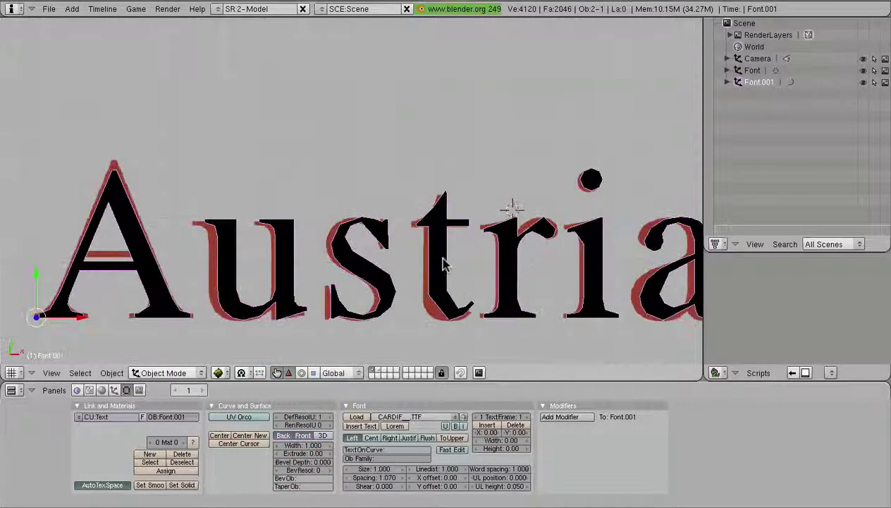
- Set the text's default curve resolution (DefResolU) to 4, checking the smoothness of the rounded letters
left_click(332, 417)
left_click(331, 417)
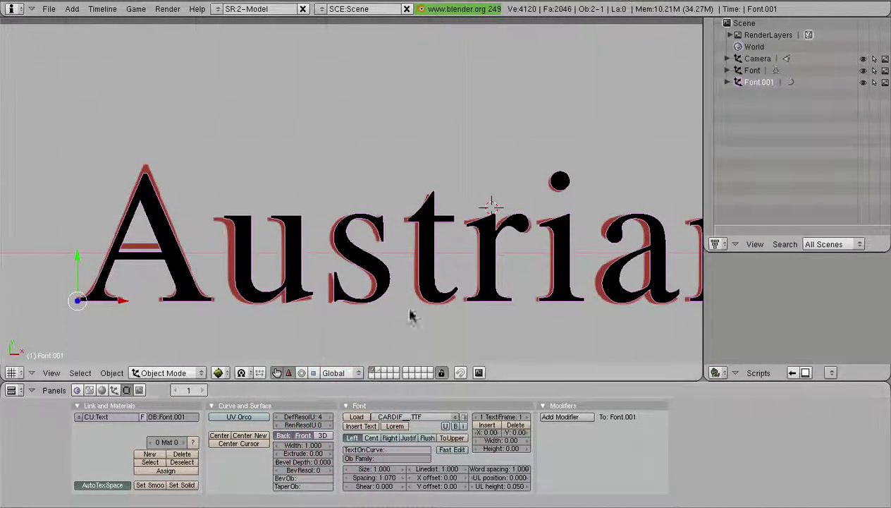
middle_click_drag(424, 302, 358, 278, "shift")
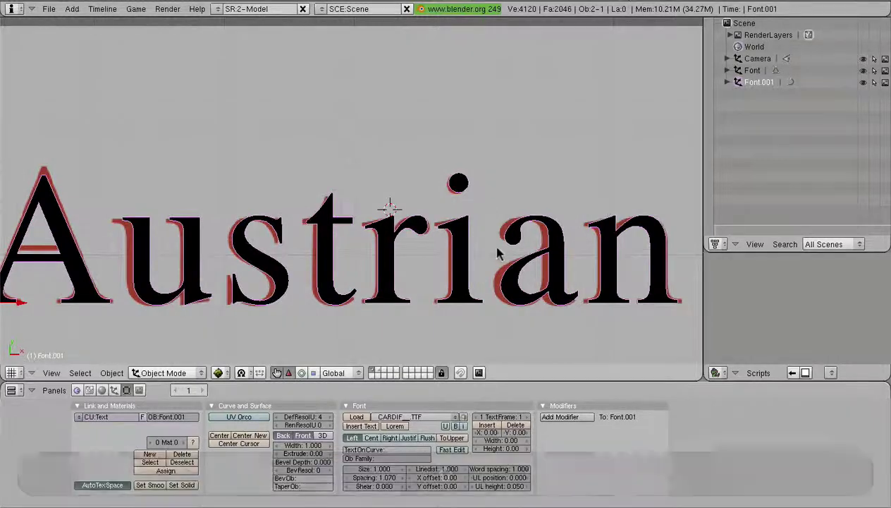
left_click(277, 417)
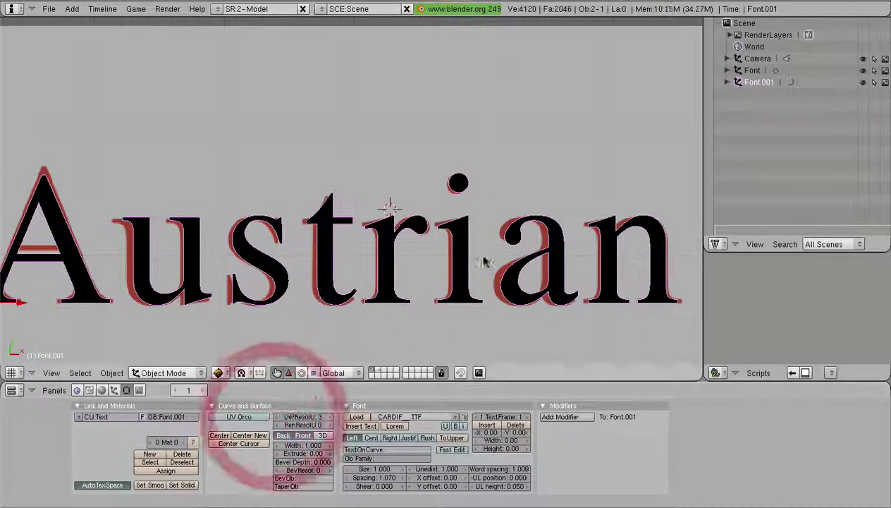
left_click(328, 417)
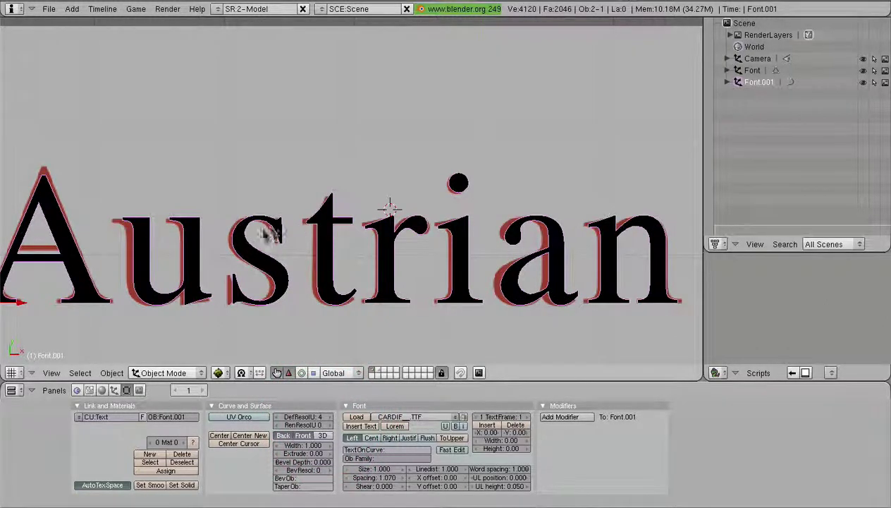
scroll(233, 245, "up", 6)
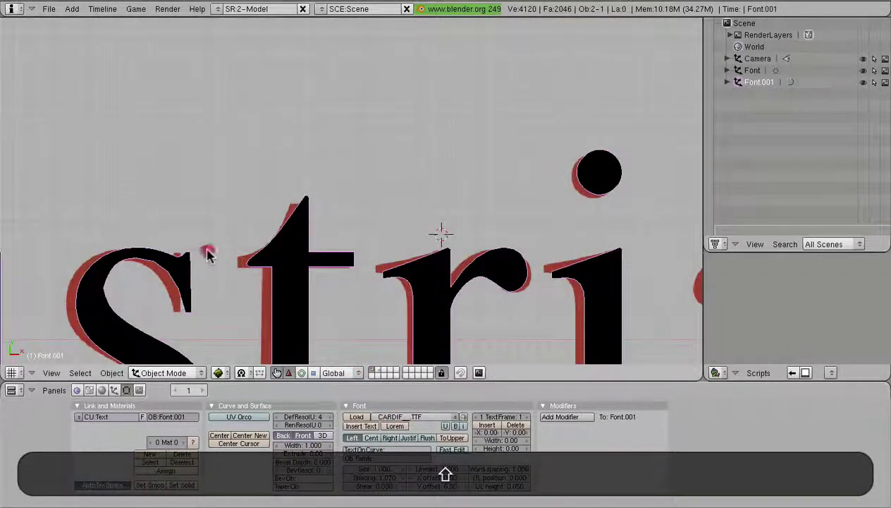
left_click(277, 417)
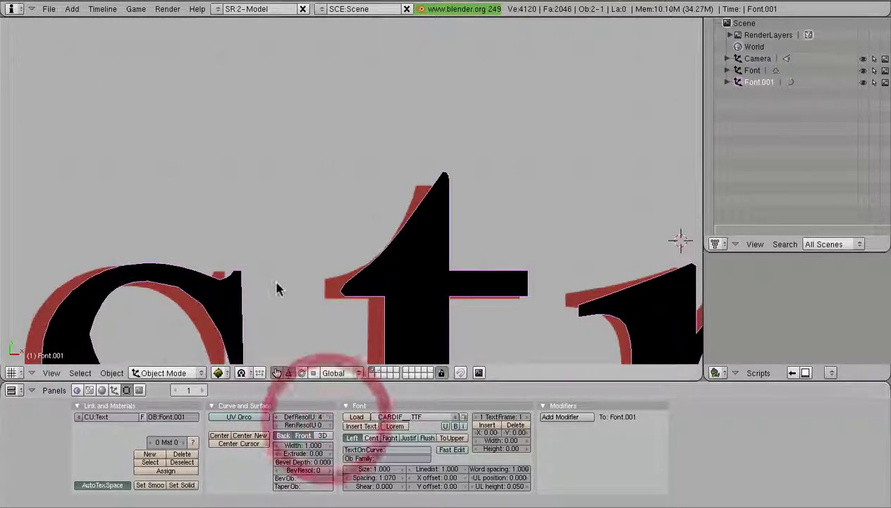
- Convert the "Austrian" text object to a mesh and open it in Edit Mode
scroll(275, 283, "down", 6)
middle_click_drag(395, 264, 312, 279, "shift")
scroll(439, 273, "down", 2)
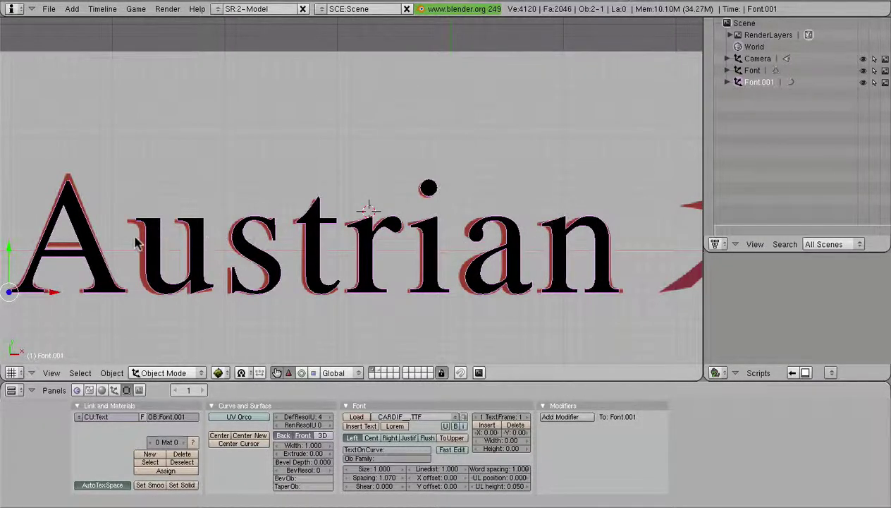
middle_click_drag(133, 239, 312, 244, "shift")
scroll(313, 245, "down", 1)
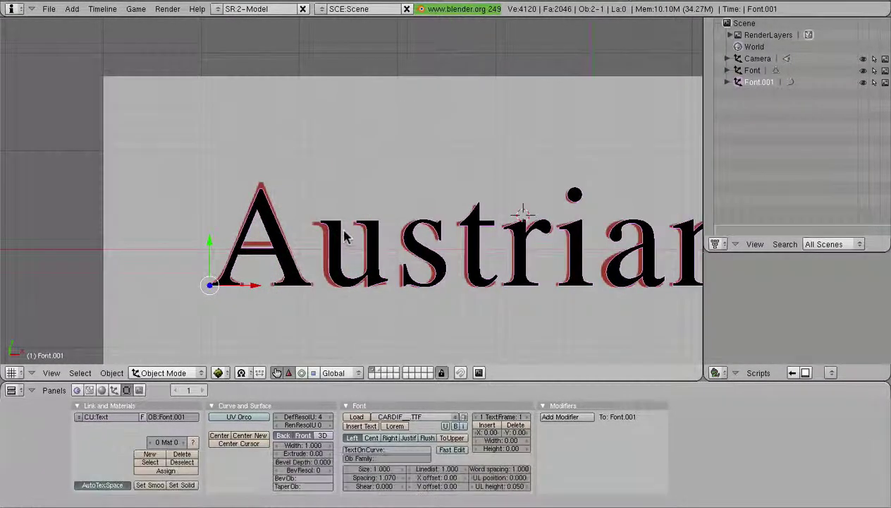
middle_click_drag(571, 238, 497, 247, "shift")
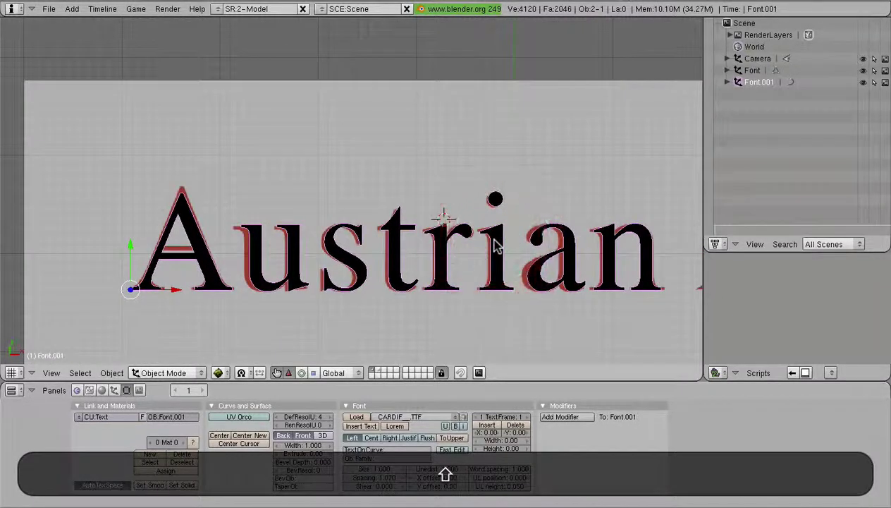
left_click(109, 372)
left_click(141, 96)
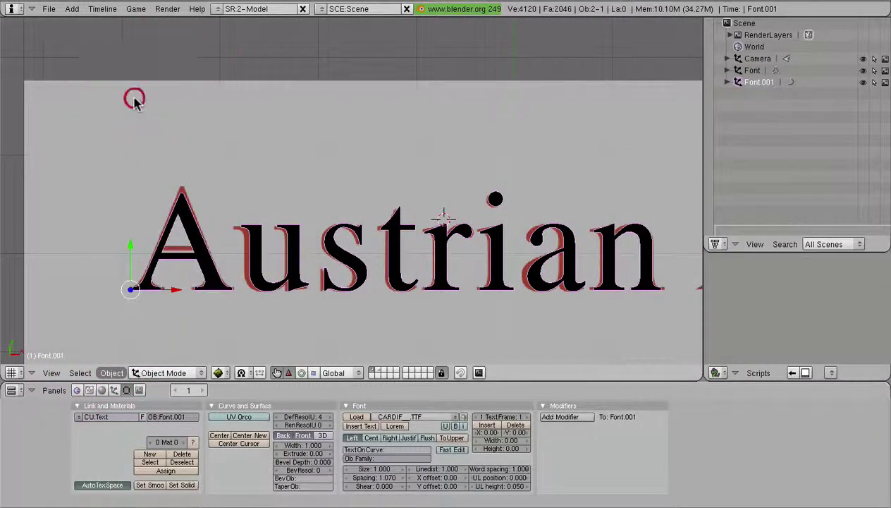
left_click(136, 99)
key("Tab")
- Examine the triangulation of the converted letters A, u, s and t against the reference
scroll(513, 217, "up", 4)
scroll(513, 218, "up", 5)
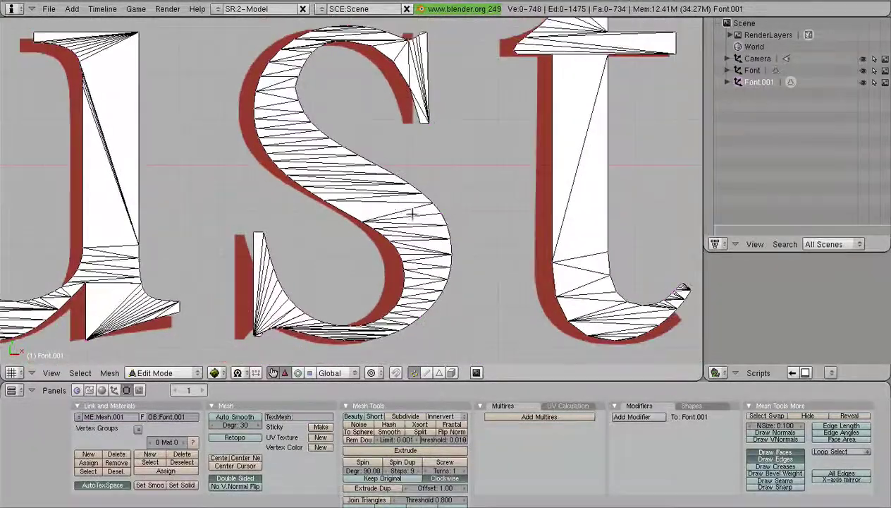
scroll(414, 215, "down", 5)
scroll(475, 241, "up", 5)
scroll(424, 274, "down", 5)
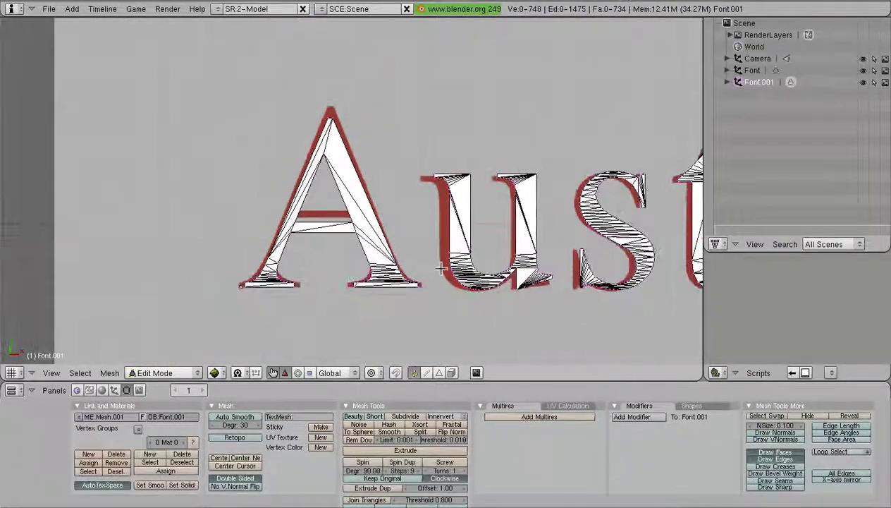
scroll(359, 233, "up", 3)
scroll(346, 236, "up", 4)
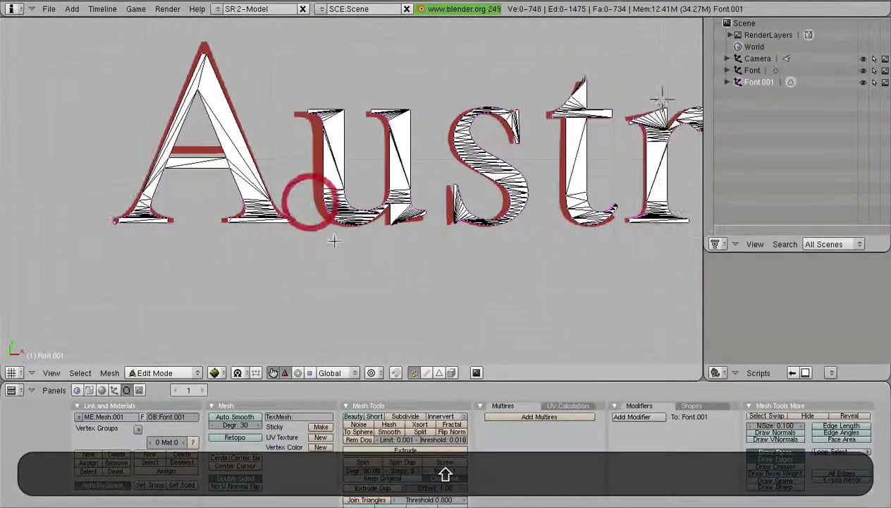
scroll(333, 241, "down", 2)
middle_click_drag(344, 236, 224, 223, "shift")
scroll(299, 229, "up", 2)
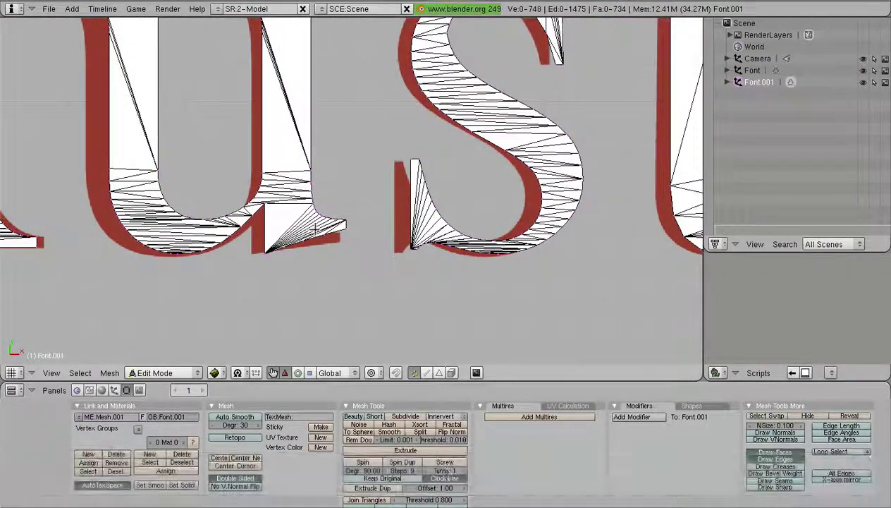
- Merge the closely spaced vertices on the upper part of the curve leading into the u's foot serif
scroll(303, 231, "up", 6)
middle_click_drag(327, 298, 408, 209, "shift")
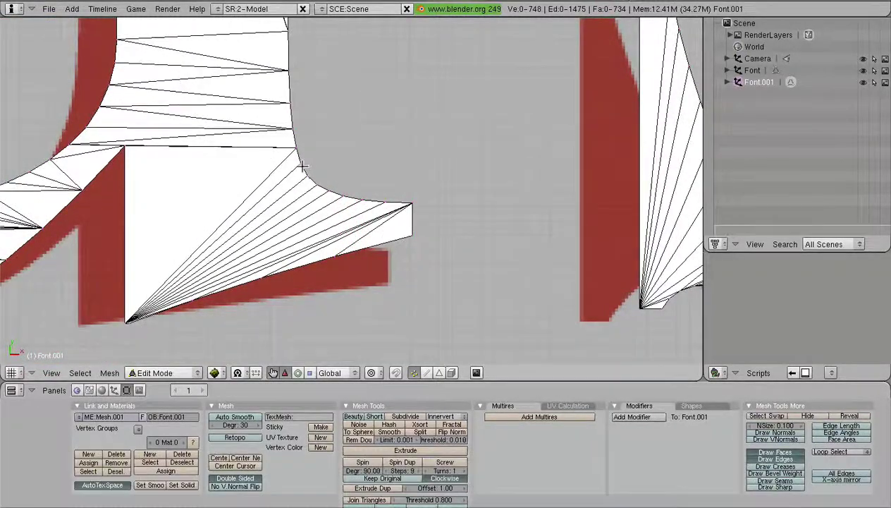
right_click(299, 163, "shift")
right_click(304, 171, "shift")
key("w")
left_click(311, 182)
left_click(308, 177)
right_click(325, 189, "shift")
key("w")
left_click(325, 189)
left_click(325, 188)
- Merge the remaining closely spaced vertices along the u's foot curve out to the serif tip and clear the selection
right_click(340, 195)
right_click(359, 199, "shift")
key("w")
left_click(358, 199)
left_click(358, 198)
right_click(380, 203)
right_click(414, 200, "shift")
key("w")
left_click(414, 201)
left_click(406, 201)
key("a")
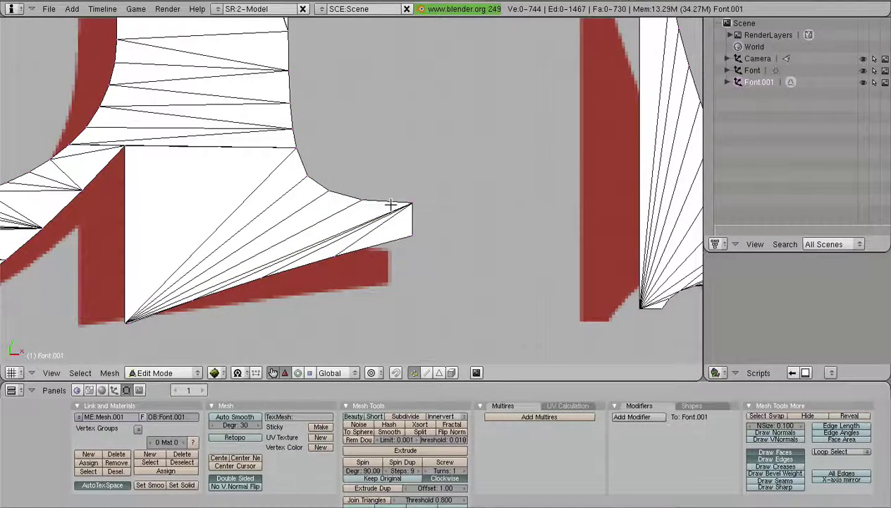
- Switch to edge selection and delete the diagonal edge across the A's crossbar
scroll(368, 230, "down", 6)
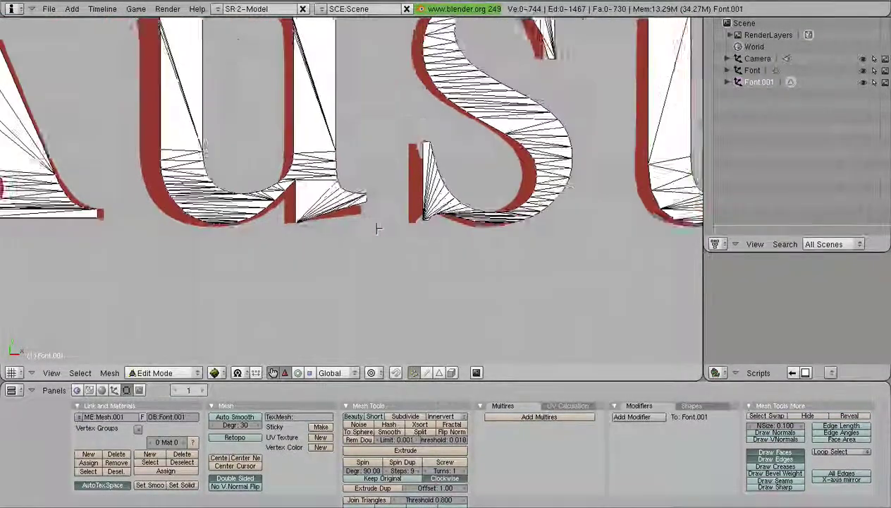
middle_click_drag(321, 224, 577, 295, "shift")
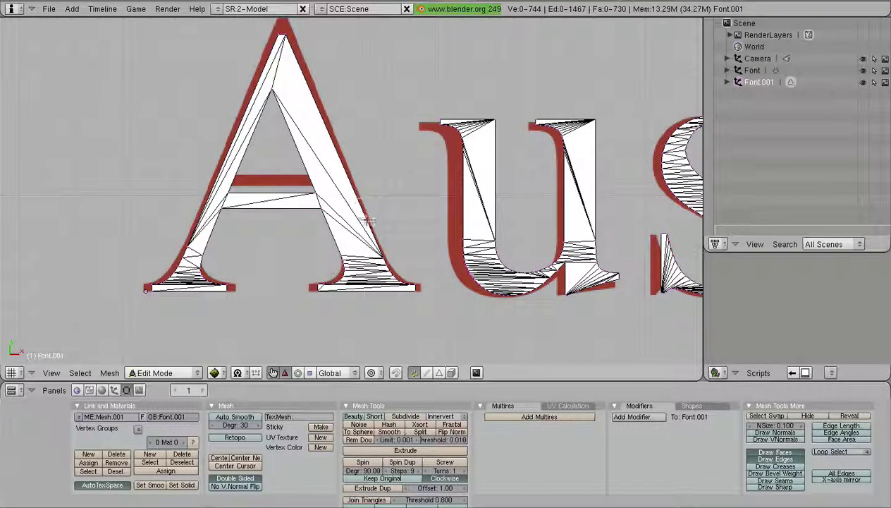
scroll(384, 277, "up", 4)
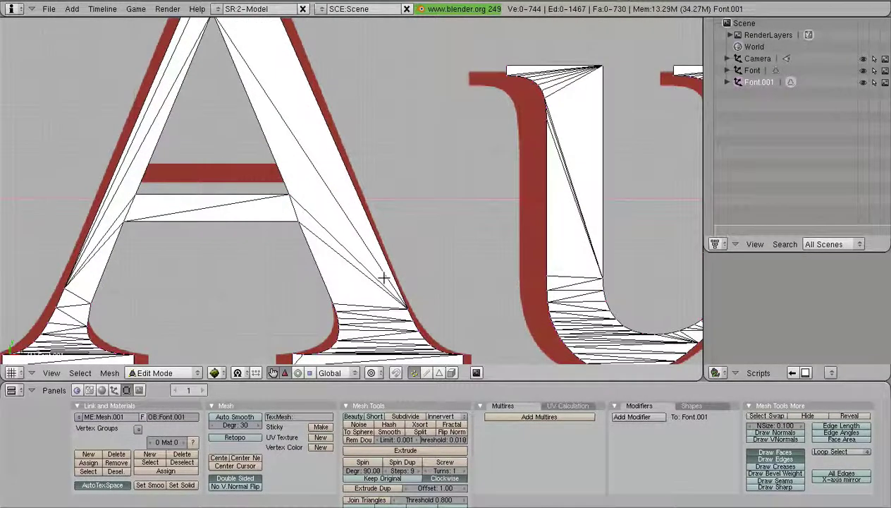
scroll(383, 276, "down", 2)
mouse_move(346, 256)
middle_mouse_down("shift")
mouse_move(457, 295)
mouse_move(132, 296)
middle_mouse_up("shift")
middle_click_drag(253, 248, 491, 240, "shift")
left_click(426, 373)
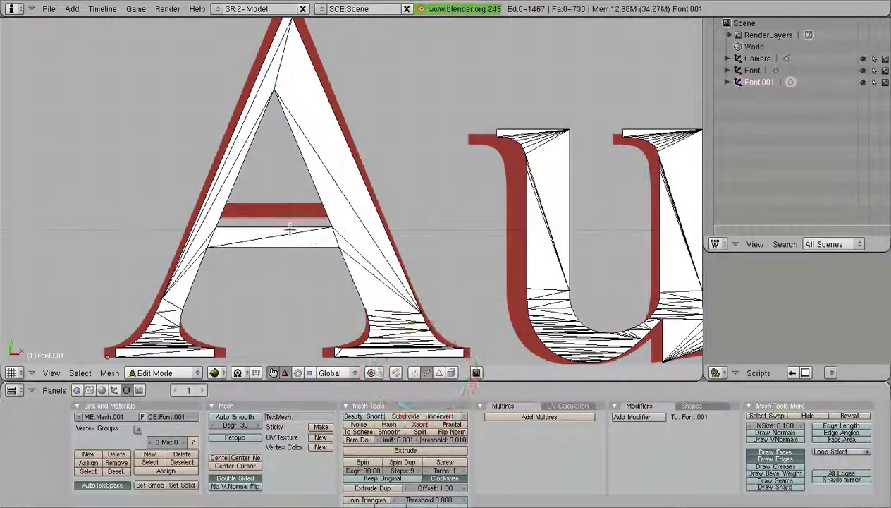
right_click(287, 233)
key("x")
left_click(289, 210)
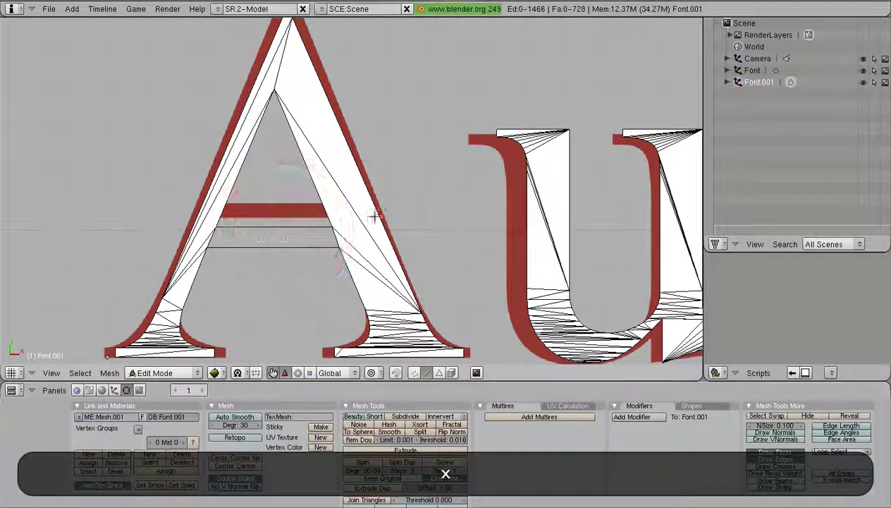
- Delete the three diagonal edges running through the A's thick right leg
right_click(350, 195, "shift")
right_click(352, 239, "shift")
right_click(364, 260, "shift")
key("x")
left_click(364, 265)
- Delete the inner edge joining the A's outer apex to the top of its counter
middle_click_drag(291, 89, 307, 126, "shift")
right_click(299, 109)
key("x")
key("x")
left_click(280, 95)
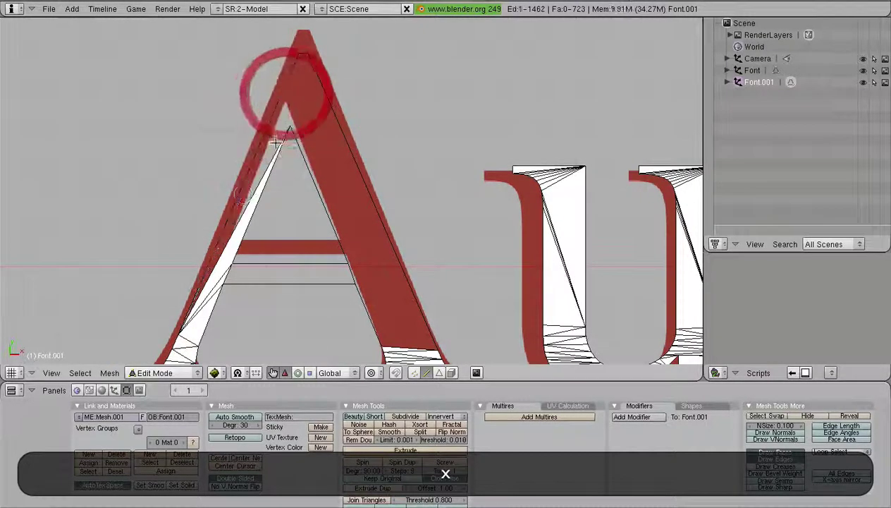
- Delete the remaining inner diagonal edges running down the A's thin left leg toward its foot
right_click(272, 151, "shift")
middle_click_drag(266, 209, 338, 70, "shift")
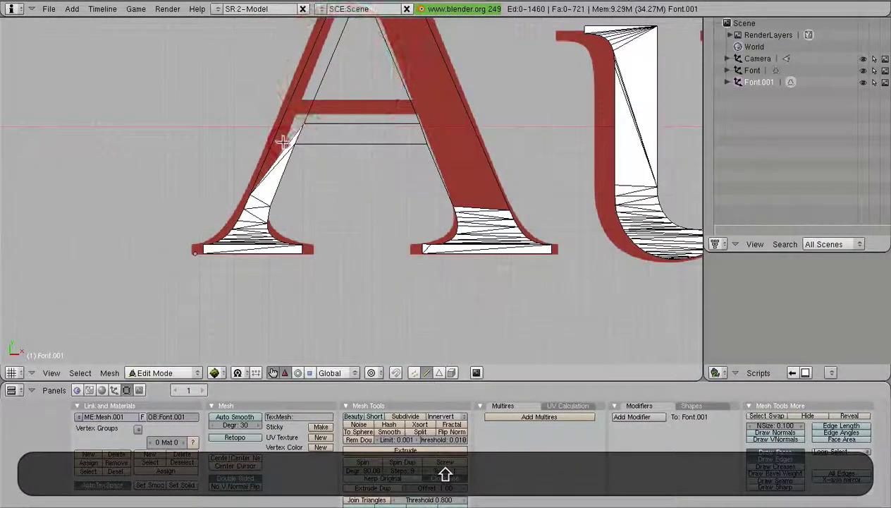
right_click(279, 151)
key("x")
left_click(282, 141)
right_click(282, 151)
key("x")
left_click(258, 204)
- Delete all inner edges crossing the curved foot and serif of the A's thin left leg
scroll(232, 208, "up", 2)
middle_click_drag(223, 218, 381, 213, "shift")
scroll(381, 216, "up", 3)
left_click_drag(368, 186, 364, 336)
key("x")
left_click(371, 300)
key("x")
left_click(369, 299)
- Delete the inner edges across the foot of the A's thick right leg, including the one through its serif
scroll(409, 275, "down", 2)
middle_click_drag(414, 273, 119, 231, "shift")
scroll(375, 236, "up", 1)
scroll(375, 236, "up", 1)
key("b")
left_click_drag(371, 168, 374, 270)
key("x")
left_click(375, 269)
right_click(241, 258, "shift")
key("x")
left_click(241, 258)
- Switch to vertex selection and merge the two vertices at the outer serif tip of the A's thick leg
left_click(414, 373)
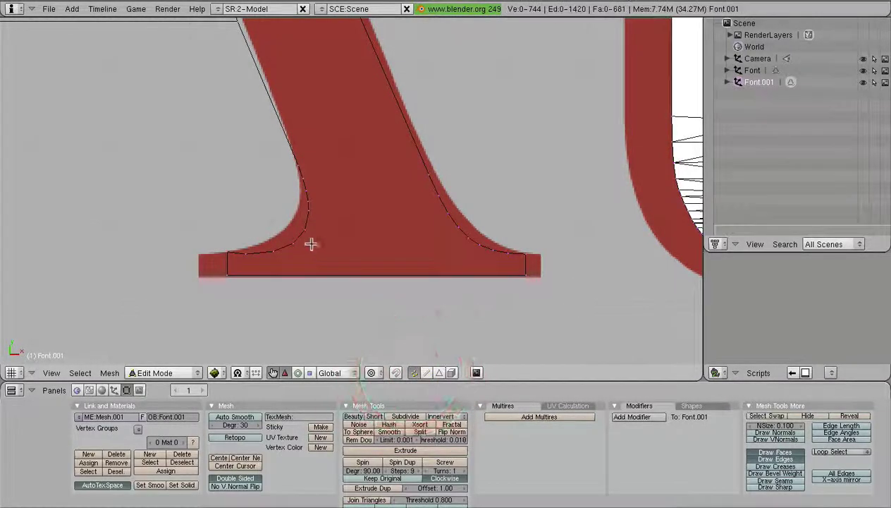
scroll(308, 242, "up", 2)
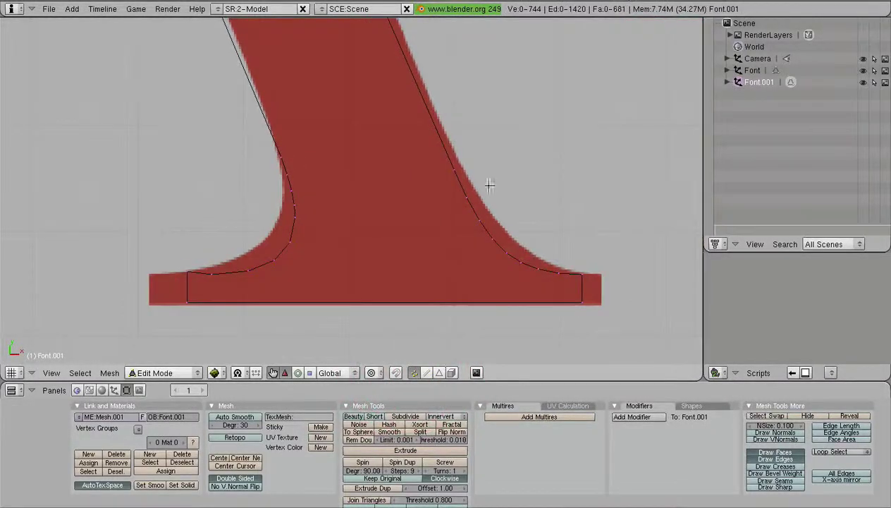
right_click(568, 272, "shift")
key("shift+e")
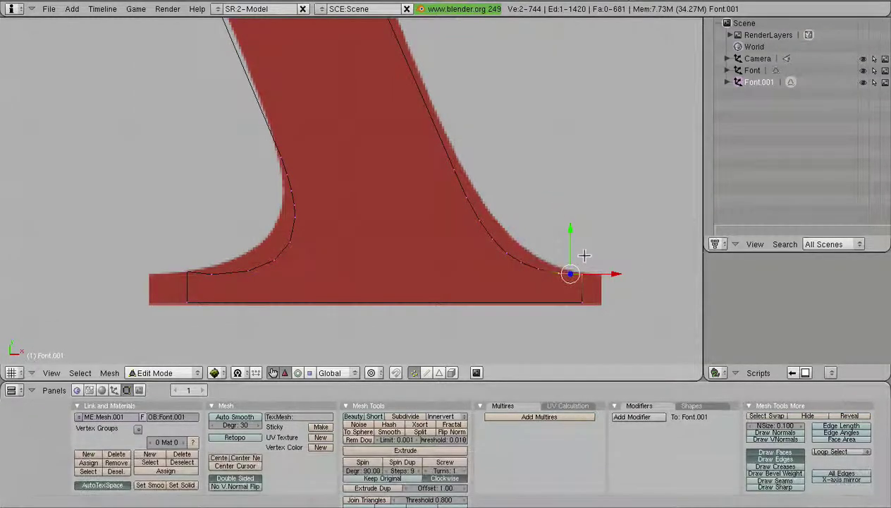
key("w")
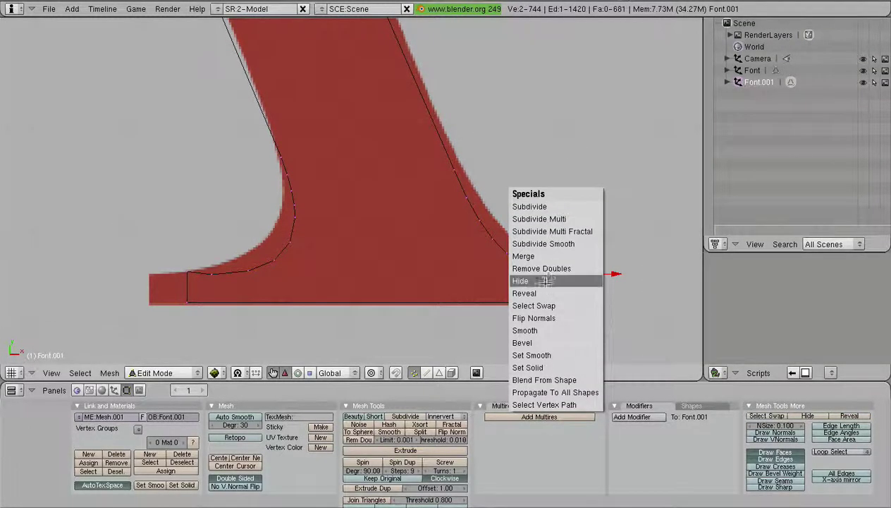
left_click(540, 256)
left_click(536, 260)
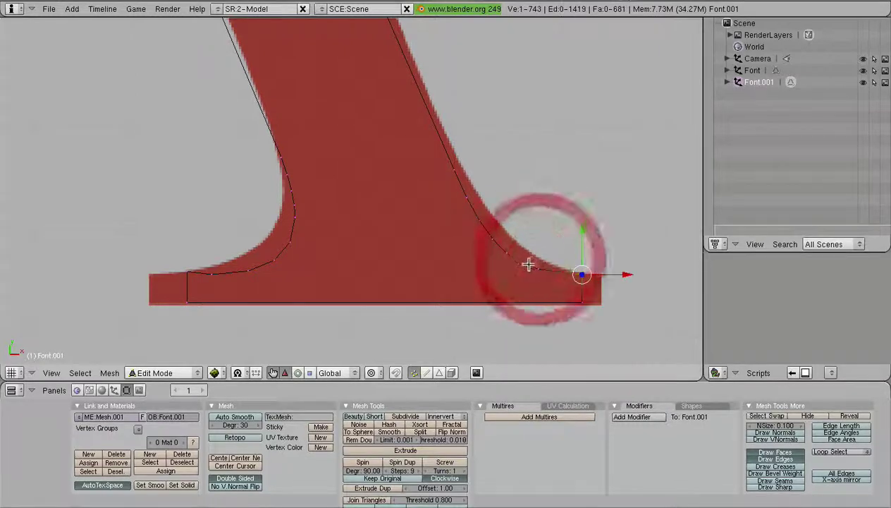
- Merge the closely spaced vertex pairs up along the outer curve of the A's thick-leg foot
right_click(516, 260)
right_click(533, 268, "shift")
key("w")
left_click(535, 268)
left_click(534, 268)
right_click(507, 253, "shift")
key("shift+w")
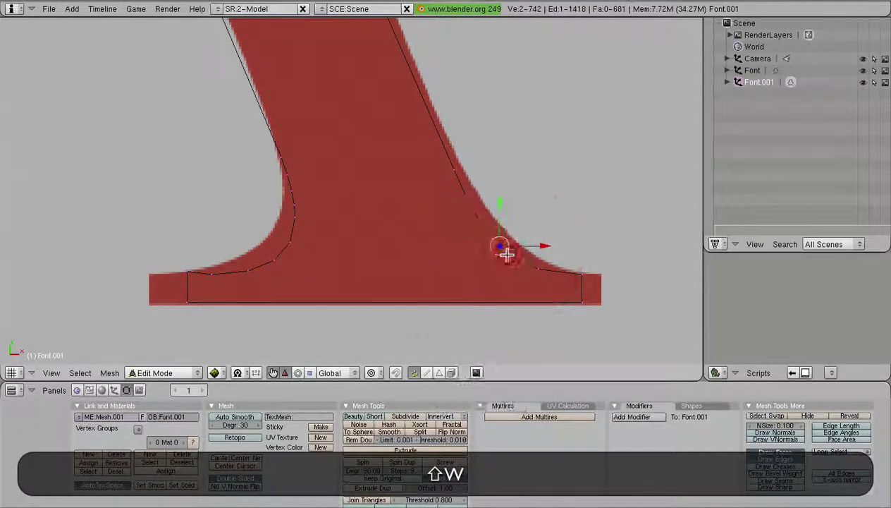
left_click(506, 254)
right_click(467, 196)
right_click(485, 227, "shift")
key("w")
left_click(486, 227)
- Merge the closely spaced vertices down along the inner curve of the thick-leg foot to the serif
right_click(288, 182, "shift")
key("shift+w")
left_click(289, 193)
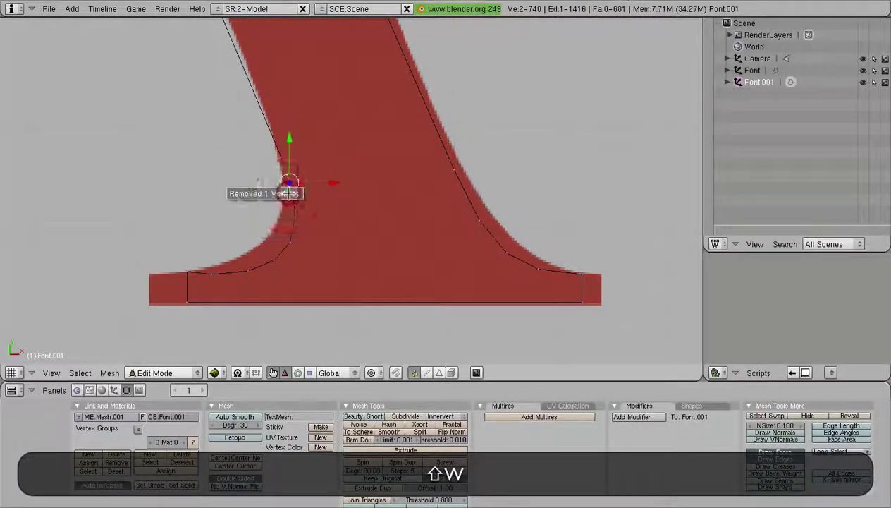
right_click(294, 213, "shift")
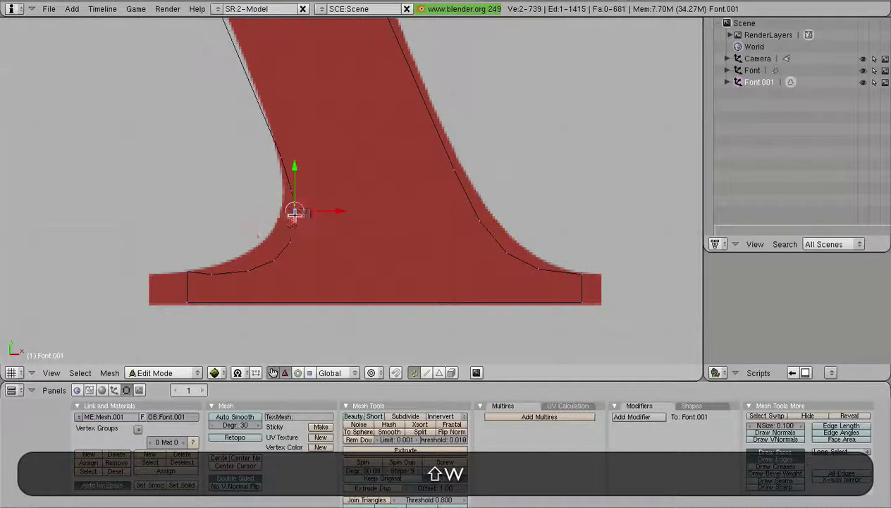
key("shift+w")
left_click(265, 255)
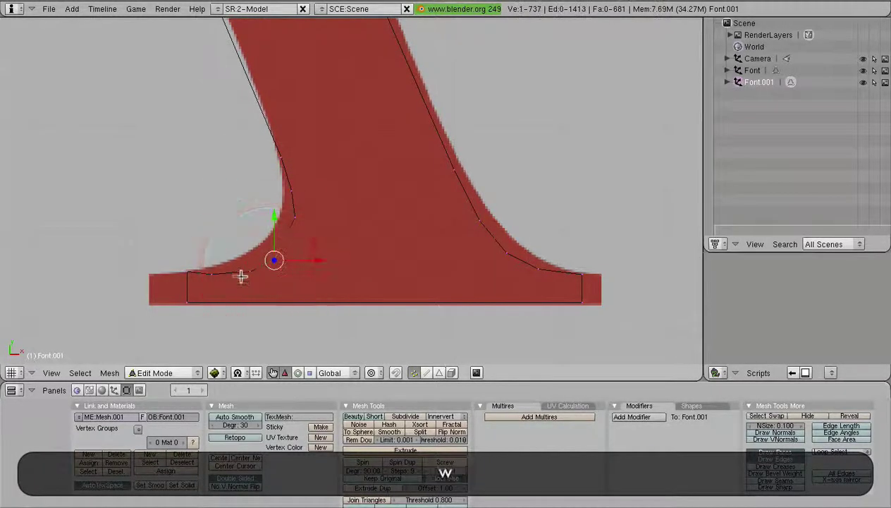
right_click(236, 274, "shift")
key("shift+w")
left_click(224, 273)
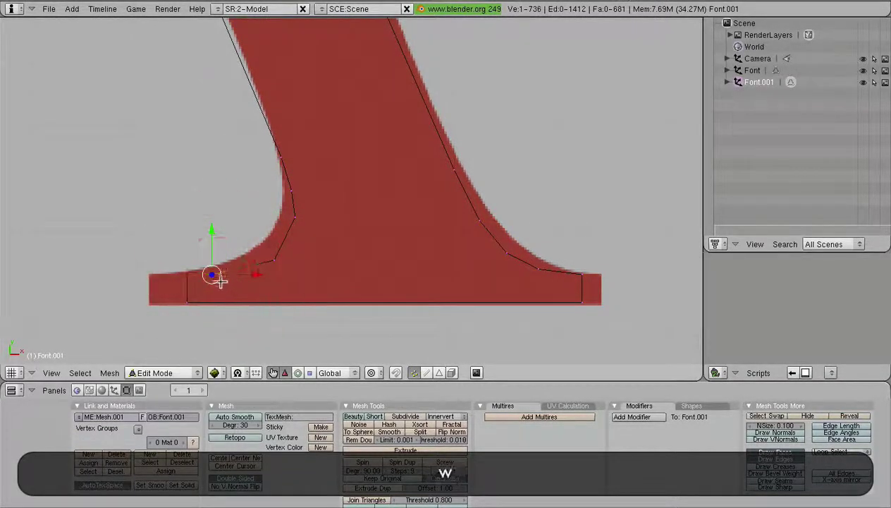
- Move the vertex beside the inner serif tip slightly up and toward the leg, and clear the selection
right_click(211, 276, "shift")
key("g")
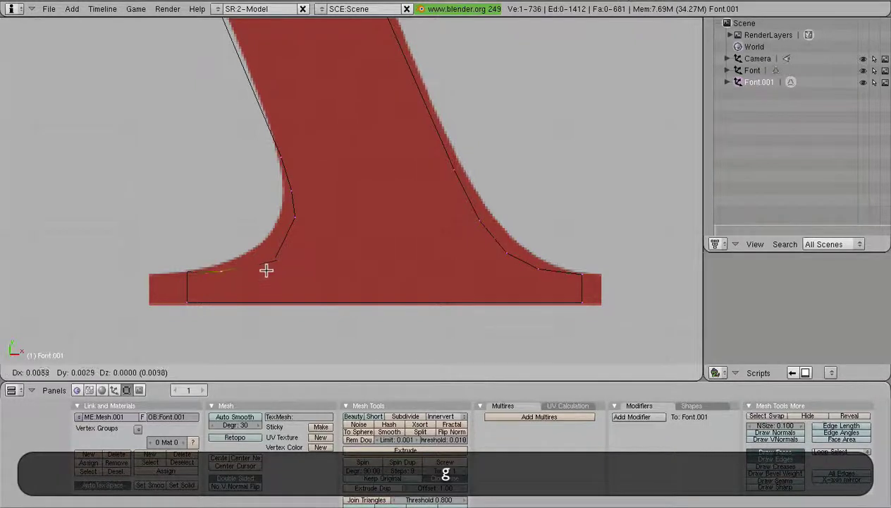
left_click(272, 266)
key("a")
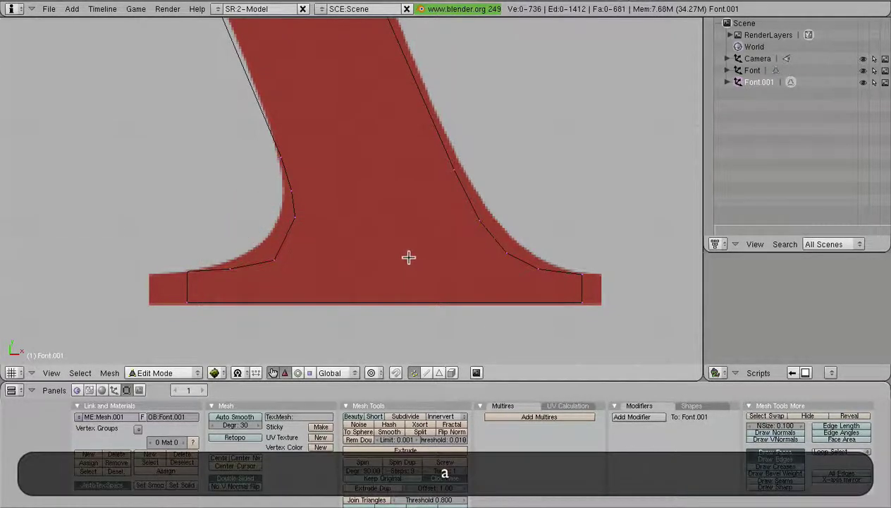
- Box-select the thick-leg foot's vertices to examine its simplified outline, and clear the selection
scroll(362, 213, "down", 1)
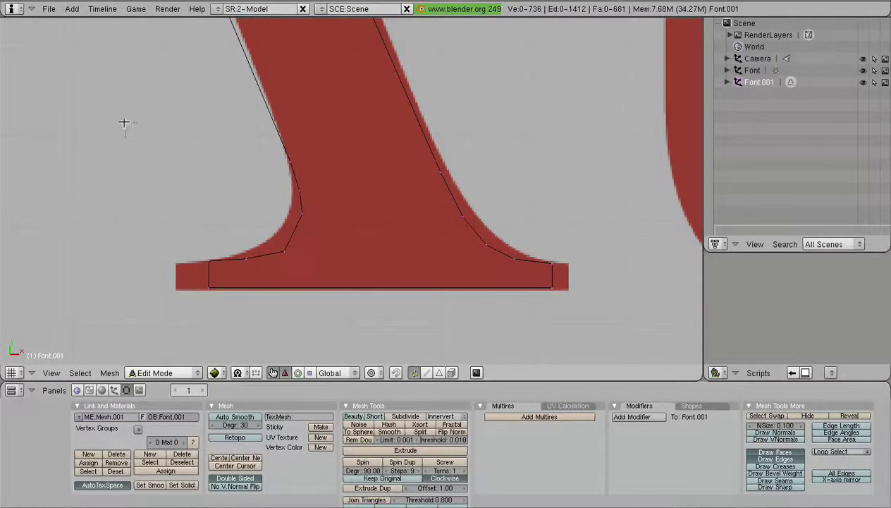
key("b")
left_click_drag(634, 356, 611, 326)
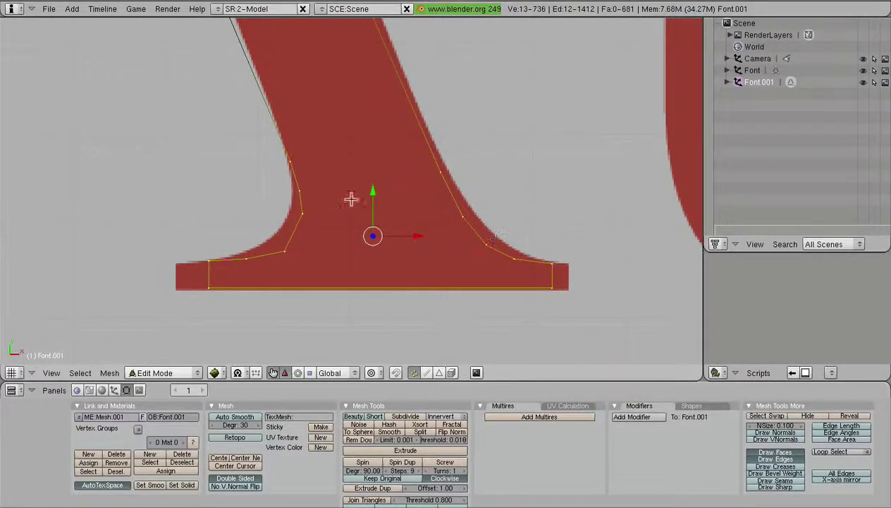
scroll(314, 176, "up", 3)
middle_click_drag(394, 206, 372, 183, "shift")
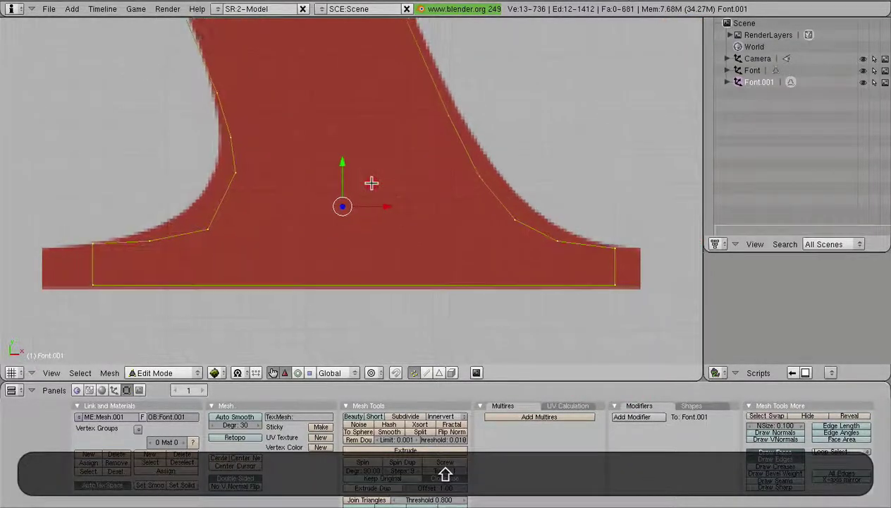
key("a")
- Switch to edge selection and fill the thick leg's serif base with a triangle at each end and a quad between them
left_click(426, 372)
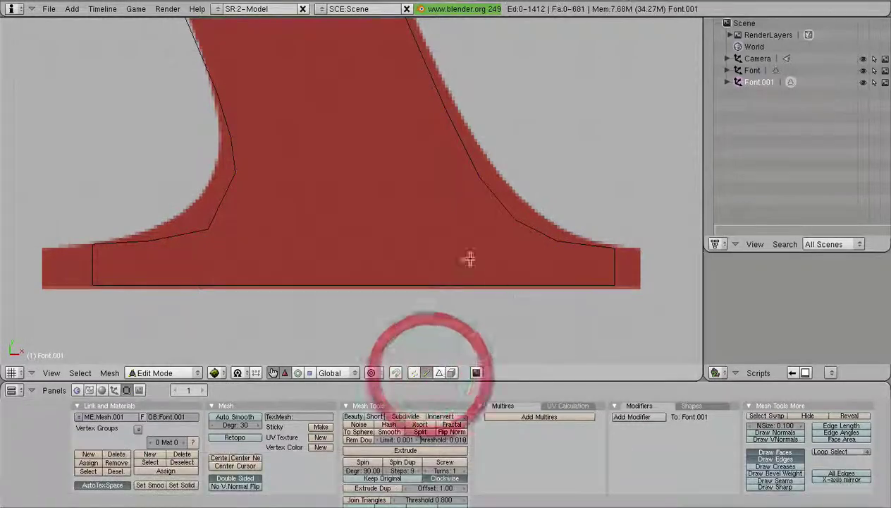
right_click(616, 265, "shift")
key("shift+f")
right_click(124, 238)
right_click(98, 260, "shift")
key("shift+f")
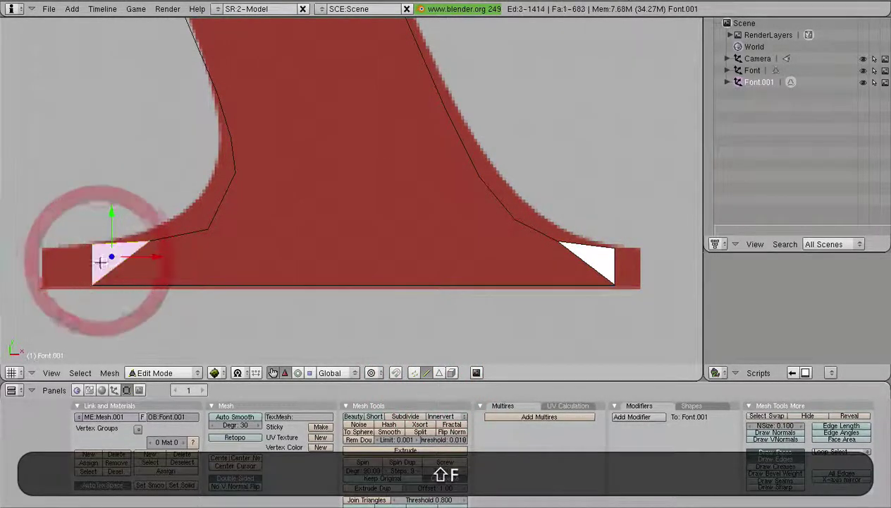
right_click(553, 247, "shift")
key("shift+f")
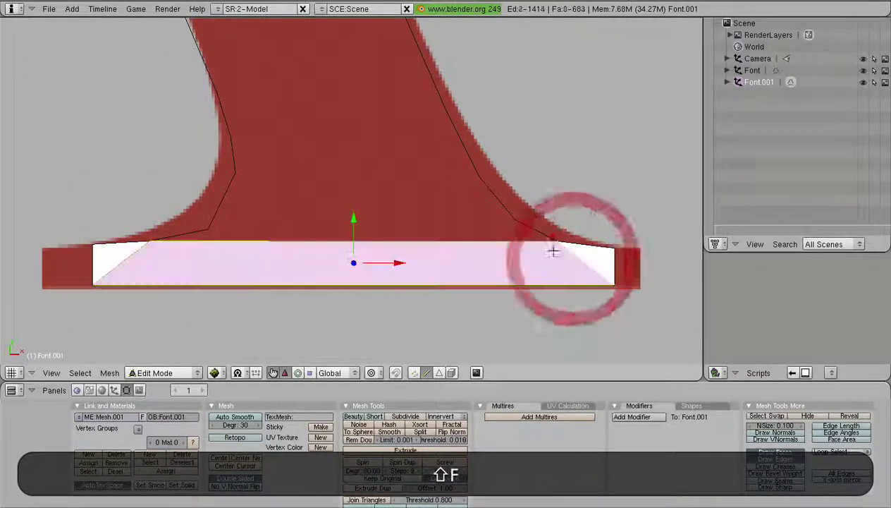
- Fill the curved part of the thick-leg foot with a stack of faces between its inner and outer edges
right_click(538, 233)
key("shift+f")
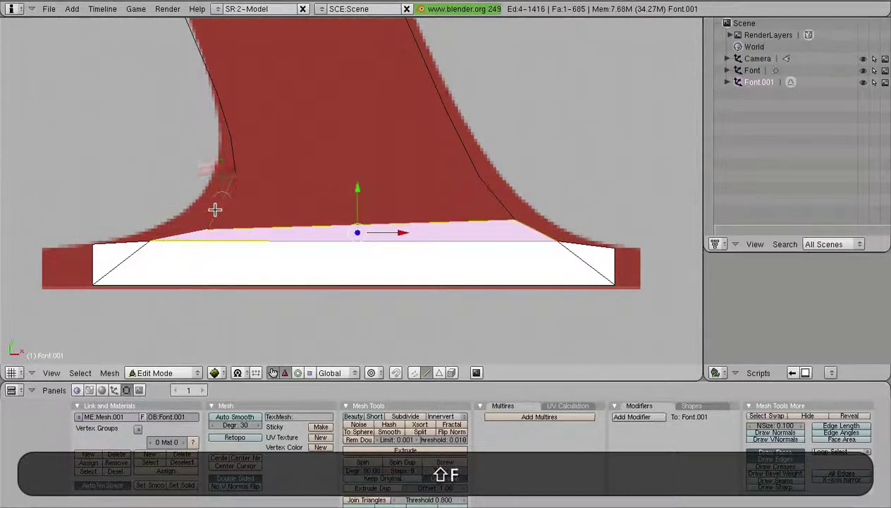
right_click(214, 208)
right_click(498, 208, "shift")
key("shift+f")
right_click(476, 157)
right_click(248, 158, "shift")
right_click(232, 158, "shift")
key("shift+f")
right_click(225, 116)
right_click(434, 98, "shift")
key("shift+f")
- Undo the stray edit and fill the thick leg from the top of its foot past the crossbar up to the apex
scroll(395, 107, "down", 5)
middle_click_drag(369, 146, 398, 210, "shift")
key("ctrl+z")
right_click(303, 150)
middle_click_drag(334, 145, 363, 169, "shift")
right_click(389, 297, "shift")
key("shift+f")
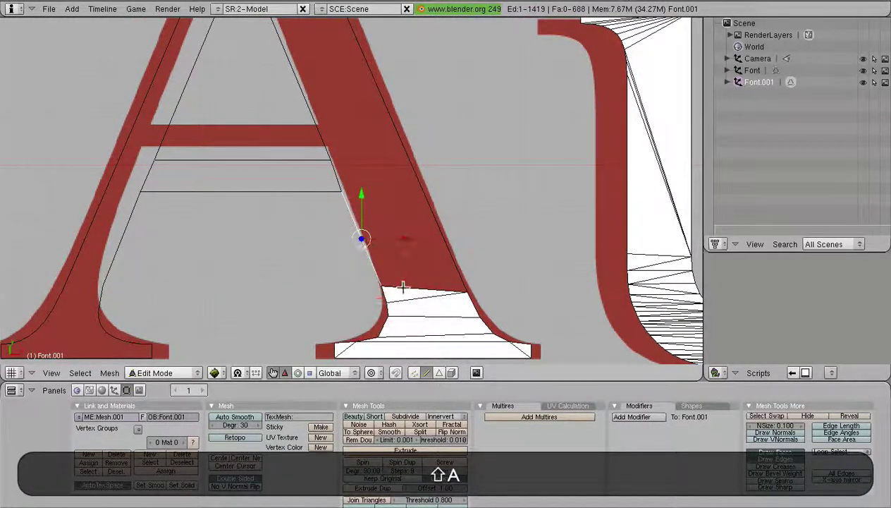
right_click(404, 287, "shift")
key("shift+f")
right_click(323, 175)
right_click(419, 163, "shift")
key("shift+f")
- Fill the gap along the thick-leg side of the A's counter and the area between the counter's peak and the apex
middle_click_drag(397, 132, 497, 308, "shift")
right_click(360, 169)
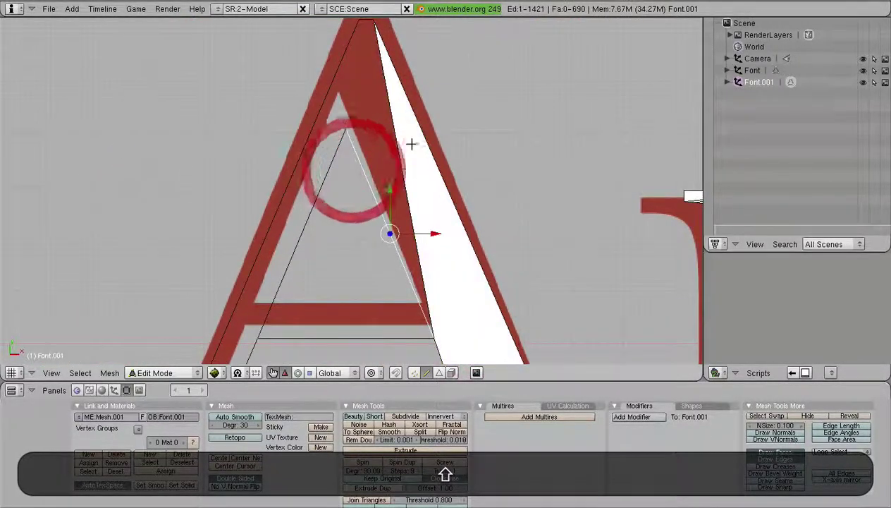
right_click(404, 149, "shift")
right_click(402, 157, "shift")
key("shift+f")
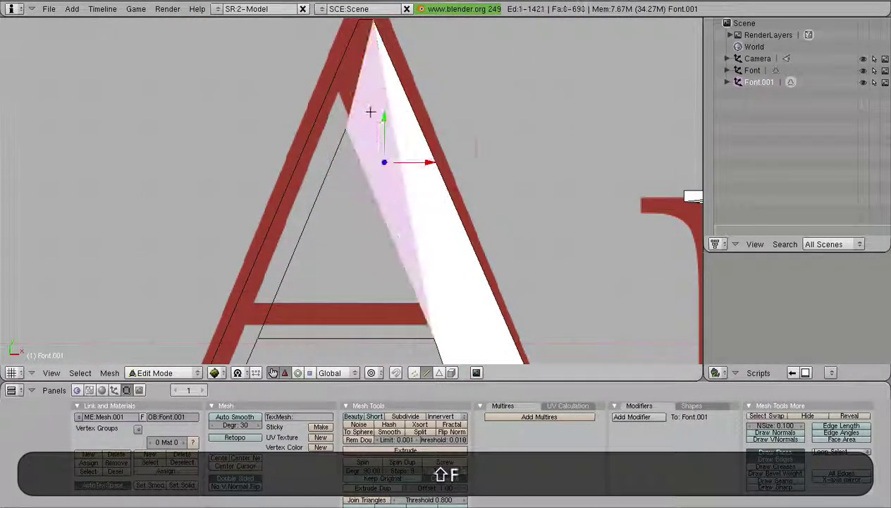
right_click(358, 87)
middle_click_drag(388, 119, 393, 179, "shift")
right_click(373, 82, "shift")
key("shift+f")
- Fill the A's crossbar and add a narrow face along the thin-leg side of the counter
middle_click_drag(354, 228, 405, 114, "shift")
right_click(344, 289, "shift")
key("shift+f")
right_click(315, 275)
key("shift+f")
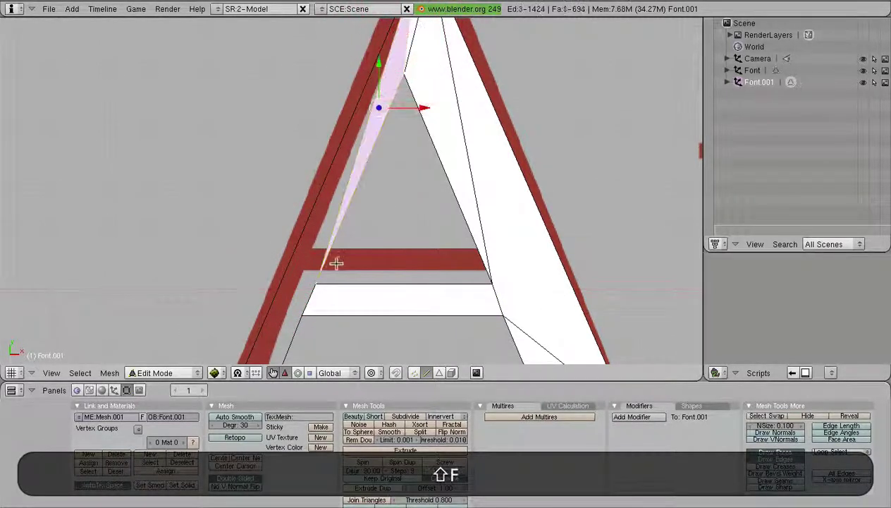
- Try to fill the A's thin left leg beside the end of the crossbar
right_click(309, 297)
right_click(292, 273, "shift")
key("shift+f")
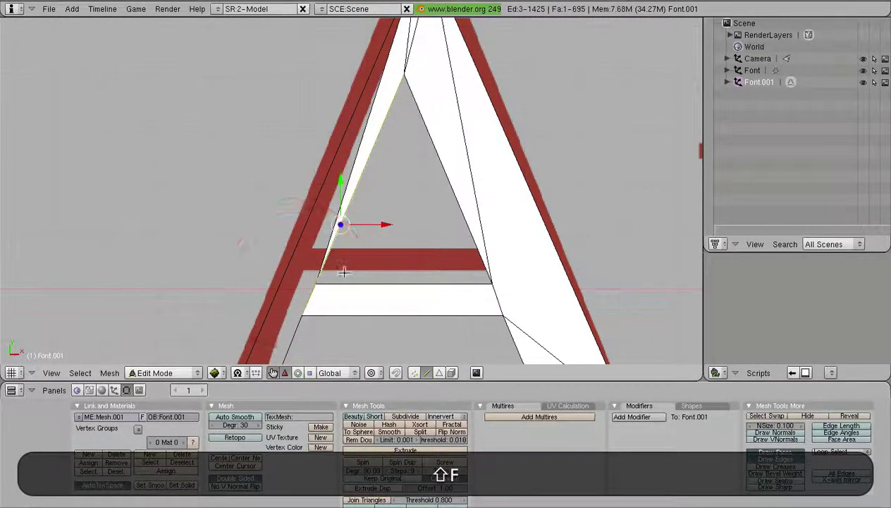
right_click(282, 279, "shift")
key("shift+a")
right_click(276, 271)
key("a")
- In edge selection, delete the inner zigzag edges across the upper left bend of the first s
scroll(344, 309, "down", 2)
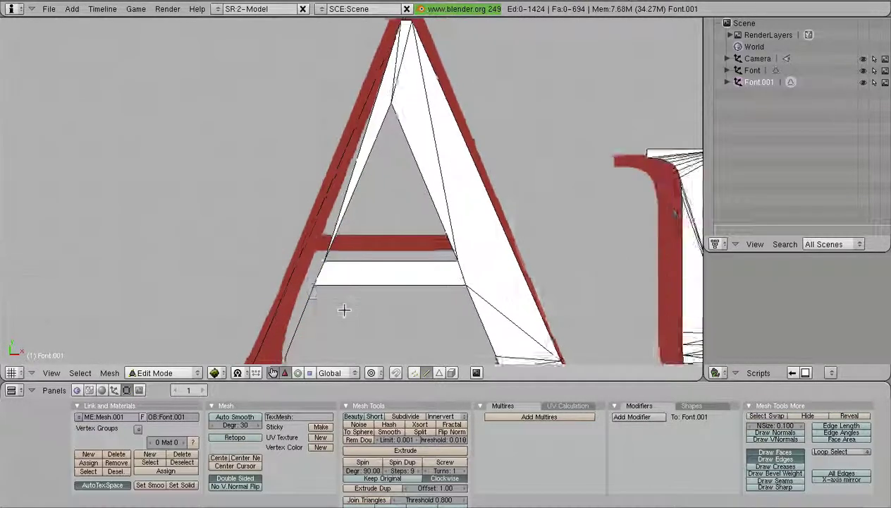
scroll(344, 309, "down", 2)
key("Tab")
middle_click_drag(517, 270, 127, 268, "shift")
key("Tab")
scroll(465, 265, "up", 5)
middle_click_drag(559, 301, 451, 247, "shift")
left_click(414, 372)
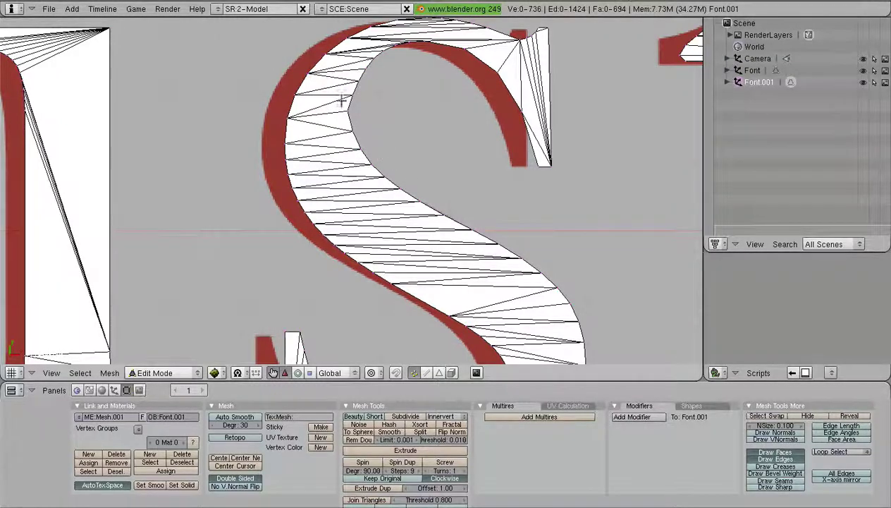
scroll(391, 255, "up", 3)
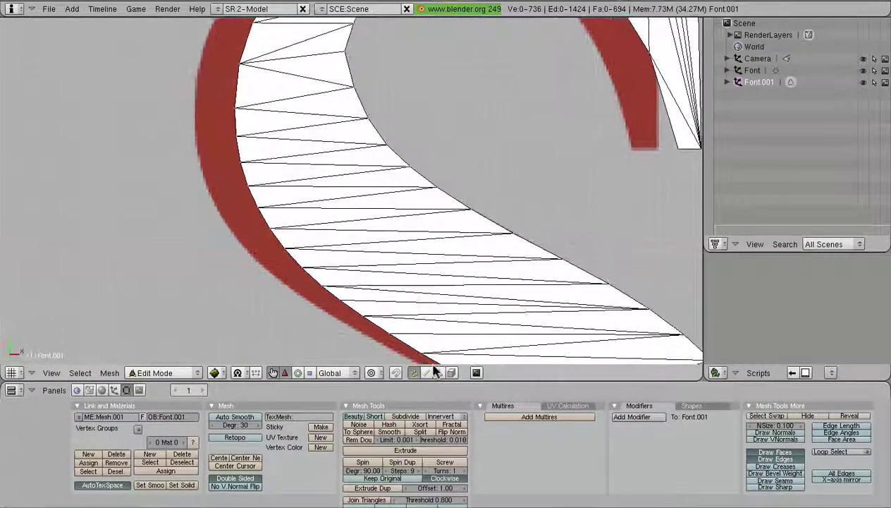
left_click(428, 373)
key("b")
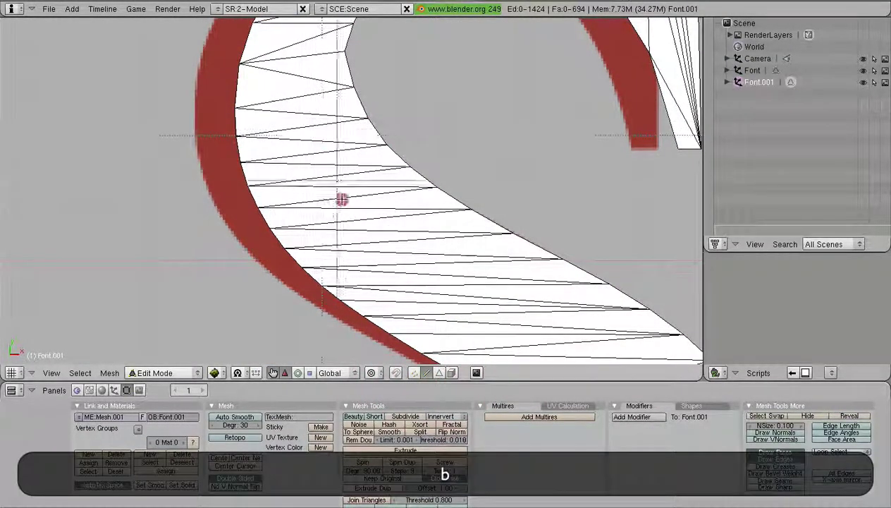
left_click(350, 225)
key("b")
left_click_drag(322, 141, 360, 259)
key("x")
left_click(360, 261)
- Delete the next group of inner edges along the diagonal spine of the s
middle_click_drag(424, 261, 285, 153, "shift")
key("b")
left_click_drag(309, 152, 336, 183)
left_click_drag(368, 240, 367, 251)
key("x")
left_click(368, 251)
- Delete the inner edges around the lower right bend of the s down into its bottom curve
middle_click_drag(432, 284, 266, 183, "shift")
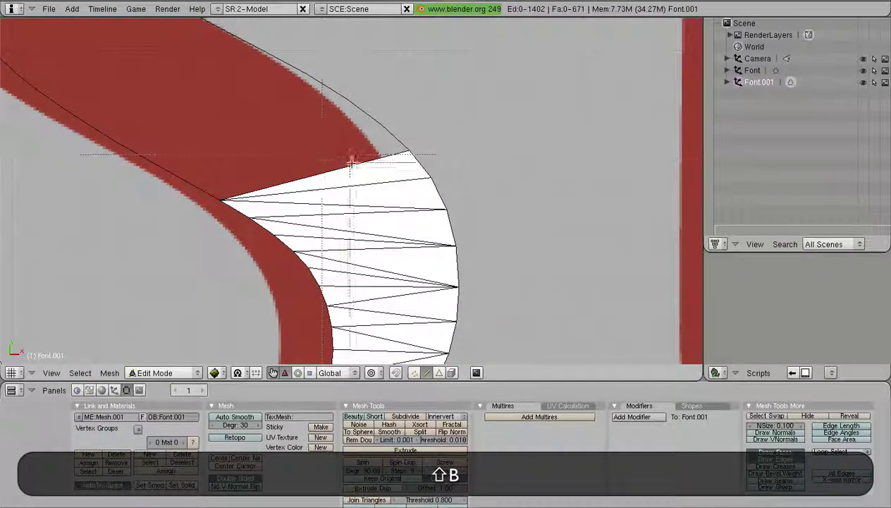
left_click_drag(369, 216, 395, 360)
key("x")
left_click(395, 358)
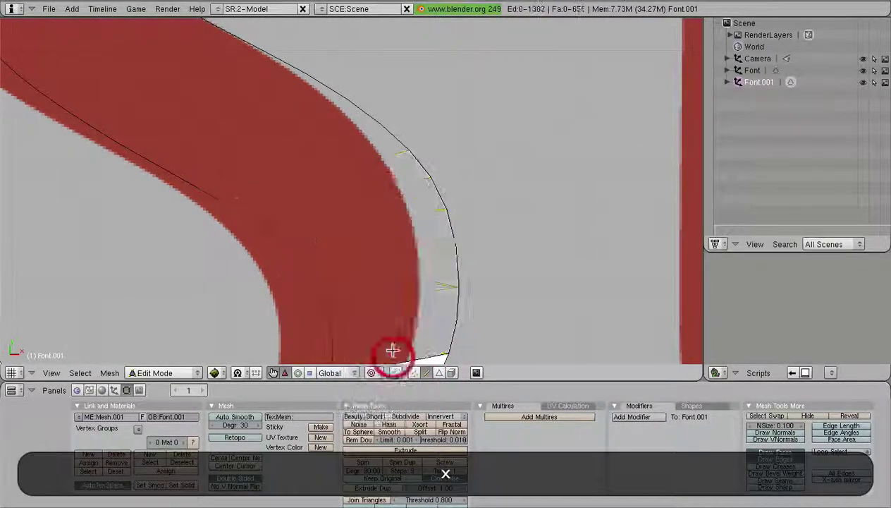
mouse_move(413, 319)
middle_mouse_down("shift")
mouse_move(442, 87)
mouse_move(428, 89)
middle_mouse_up("shift")
key("shift+b")
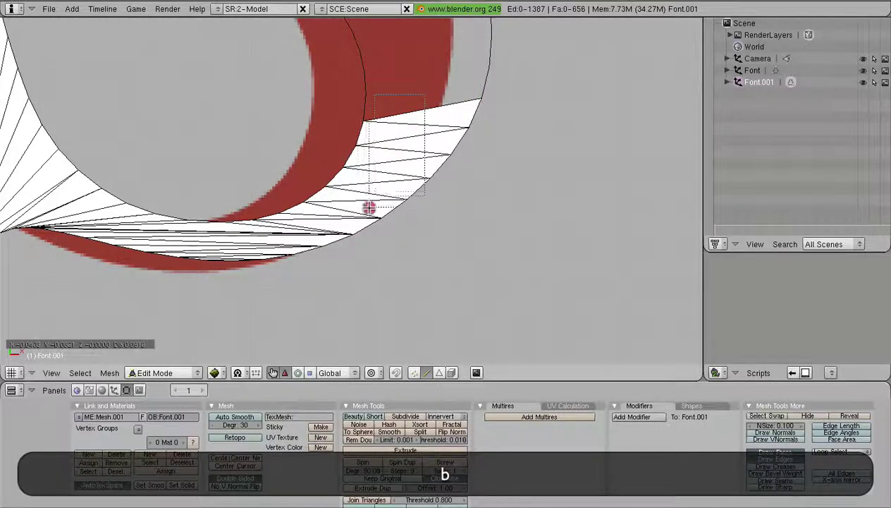
left_click_drag(369, 208, 384, 176)
key("x")
left_click(384, 176)
- Delete the fan of inner edges spreading from the lower left terminal of the s
middle_click_drag(394, 212, 548, 225, "shift")
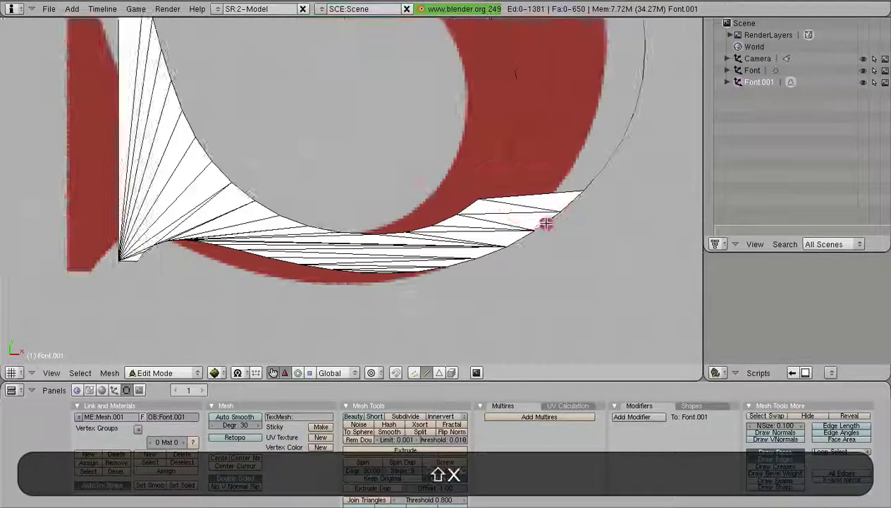
key("shift+b")
left_click_drag(279, 131, 318, 198)
key("x")
left_click(318, 199)
key("b")
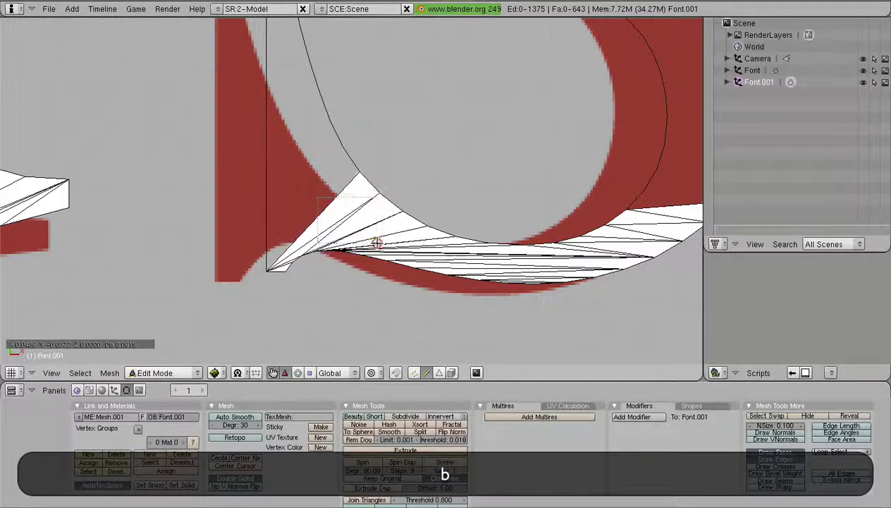
left_click_drag(377, 243, 375, 242)
key("x")
left_click(375, 242)
middle_click_drag(388, 256, 416, 262, "ctrl")
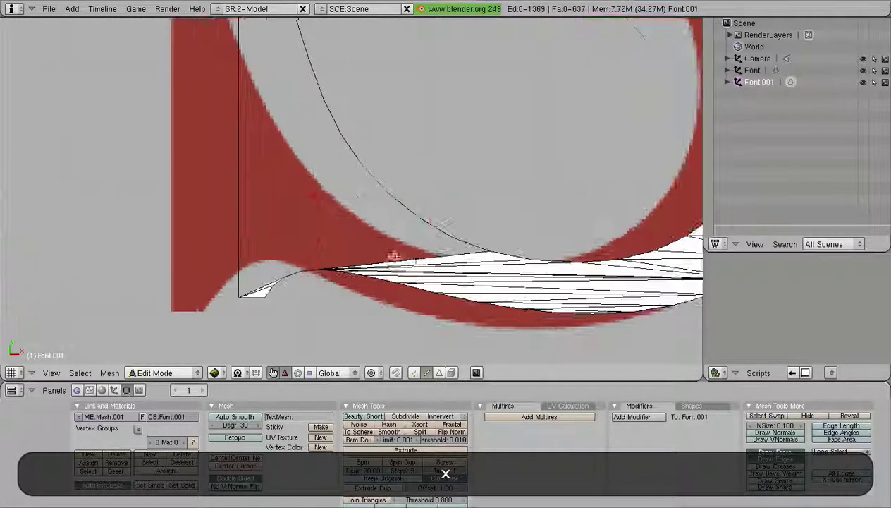
- Delete the inner edges filling the middle of the bottom curve of the first s
left_click_drag(455, 281, 456, 284)
key("x")
left_click(455, 285)
middle_click_drag(474, 287, 287, 232, "shift")
middle_click_drag(338, 241, 379, 254, "ctrl")
key("shift+b")
left_click_drag(397, 290, 398, 290)
key("x")
left_click(400, 290)
right_click(410, 290)
key("x")
left_click(410, 290)
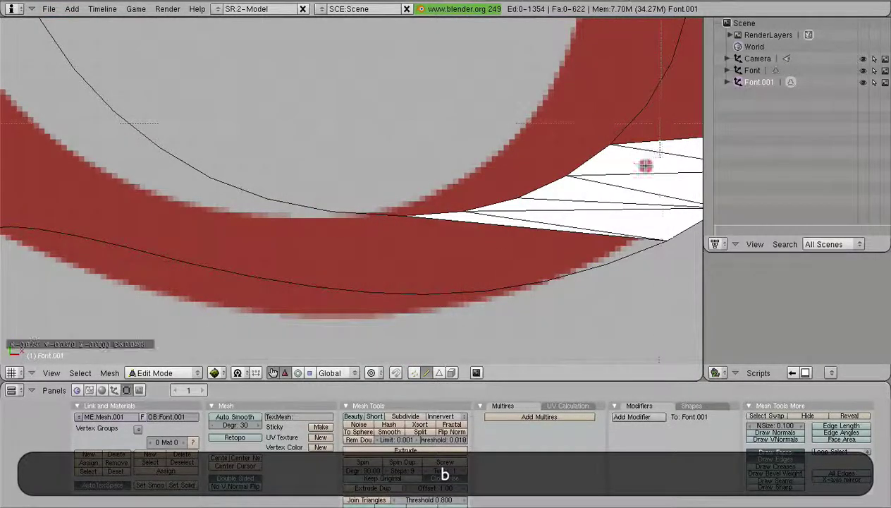
- Delete the last inner edges where the bottom curve of the s rises into the lower right bend
left_click_drag(623, 243, 637, 241)
key("x")
left_click(636, 240)
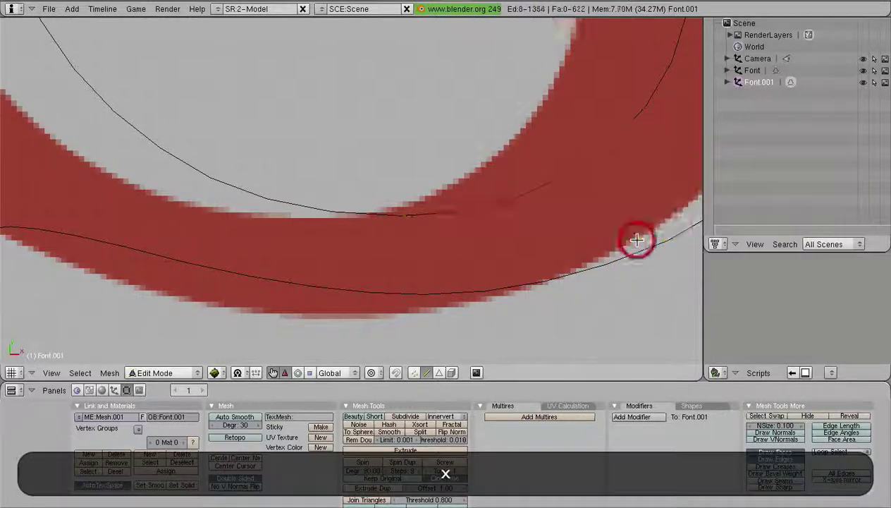
- Fill the gap between opposite inner and outer outline edges with four faces, starting beside the lower left terminal of the s
scroll(363, 242, "down", 5)
middle_click_drag(362, 242, 454, 265, "shift")
scroll(404, 311, "up", 3)
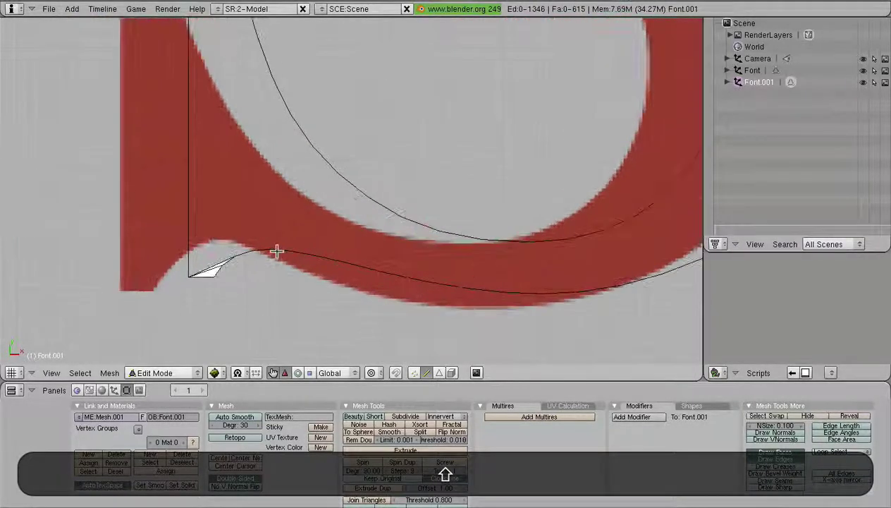
right_click(278, 251)
right_click(300, 128, "shift")
key("shift+v")
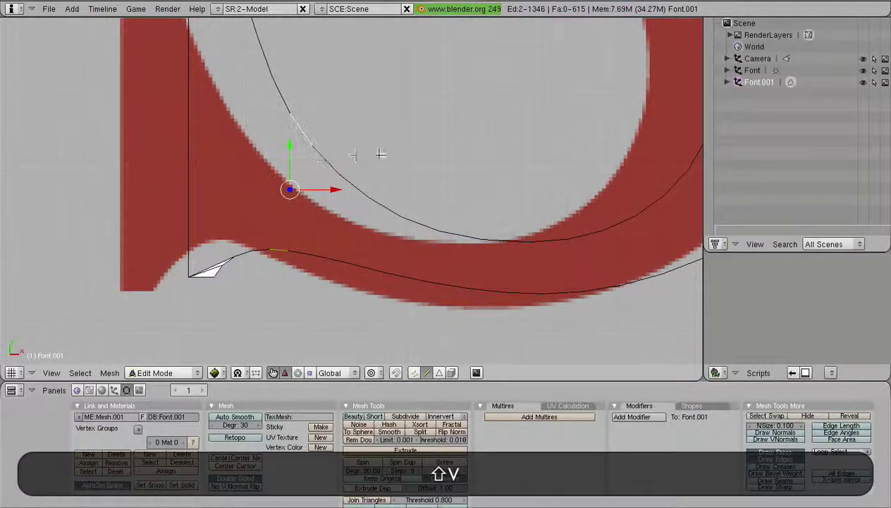
right_click(314, 244, "shift")
key("f")
right_click(329, 259)
right_click(358, 182, "shift")
key("f")
right_click(380, 204)
right_click(362, 265, "shift")
key("f")
- Extend the strip of faces along the lowest part of the bottom curve, pairing opposite outline edges
right_click(400, 273)
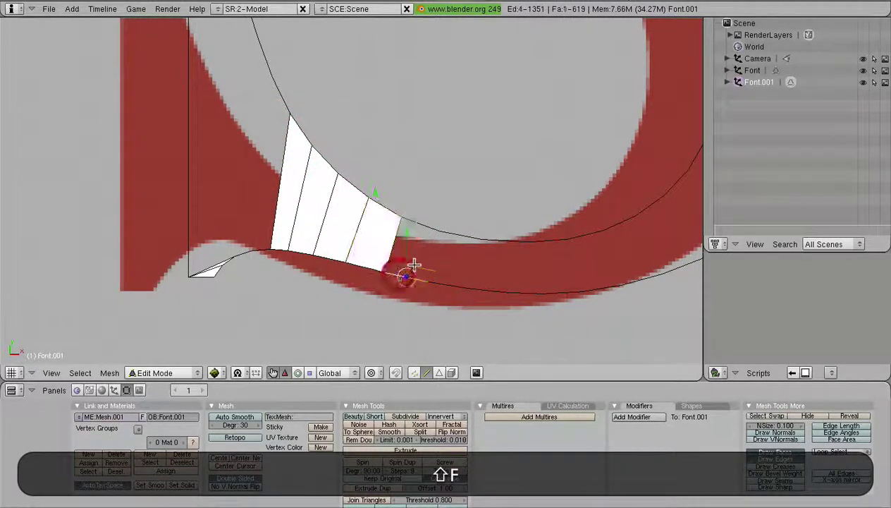
right_click(428, 224, "shift")
right_click(449, 284, "shift")
key("f")
right_click(495, 288)
right_click(505, 235, "shift")
key("f")
right_click(546, 240)
right_click(541, 290, "shift")
key("f")
right_click(594, 240)
right_click(589, 282, "shift")
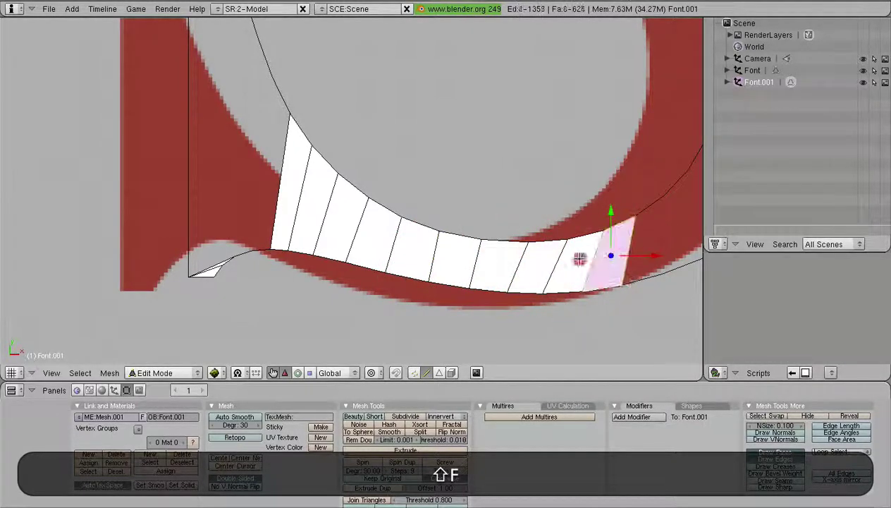
- Fill the next faces between opposite outline edges where the bottom curve turns into the lower right bend
middle_click_drag(619, 251, 283, 253, "shift")
right_click(310, 279, "shift")
key("f")
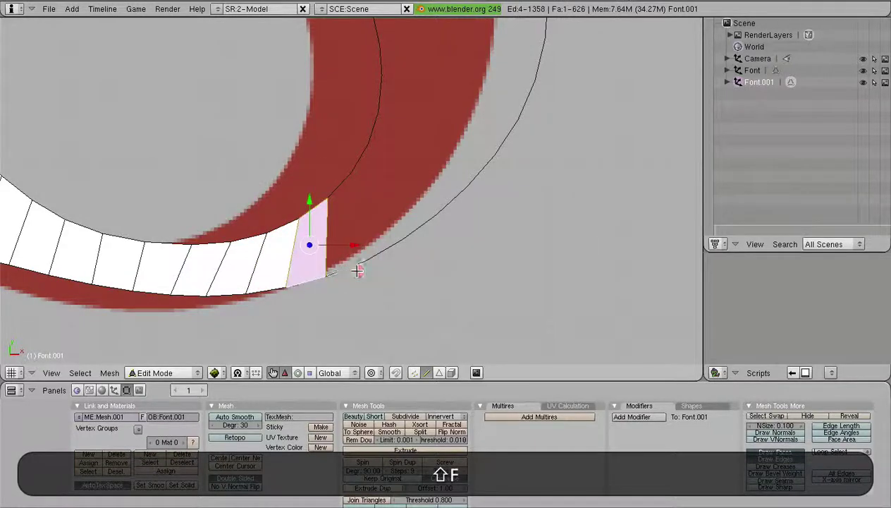
right_click(355, 268)
right_click(335, 186, "shift")
key("f")
right_click(360, 158)
key("f")
- Fill two more quads up the lower right bend of the s, ending in a triangular face on the outer outline
right_click(436, 216)
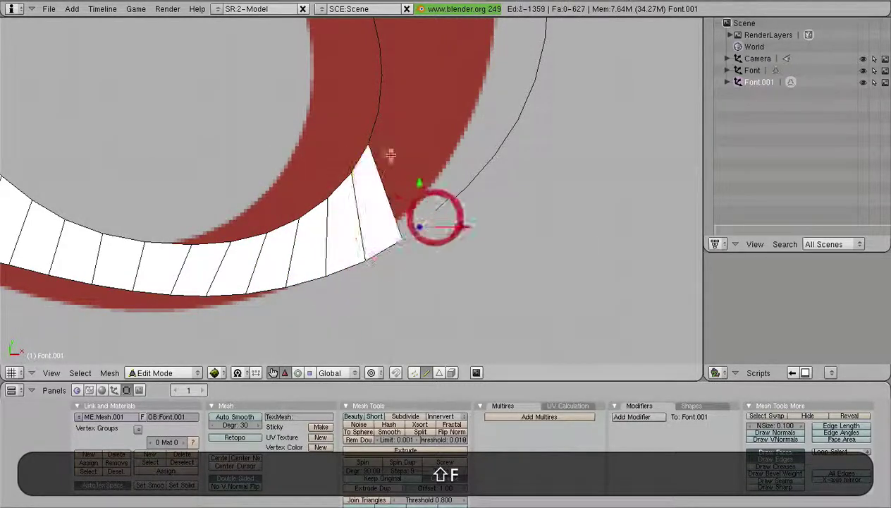
right_click(373, 138, "shift")
key("f")
right_click(373, 88)
right_click(456, 198, "shift")
key("f")
right_click(481, 176)
middle_click_drag(474, 143, 477, 255, "shift")
key("shift+f")
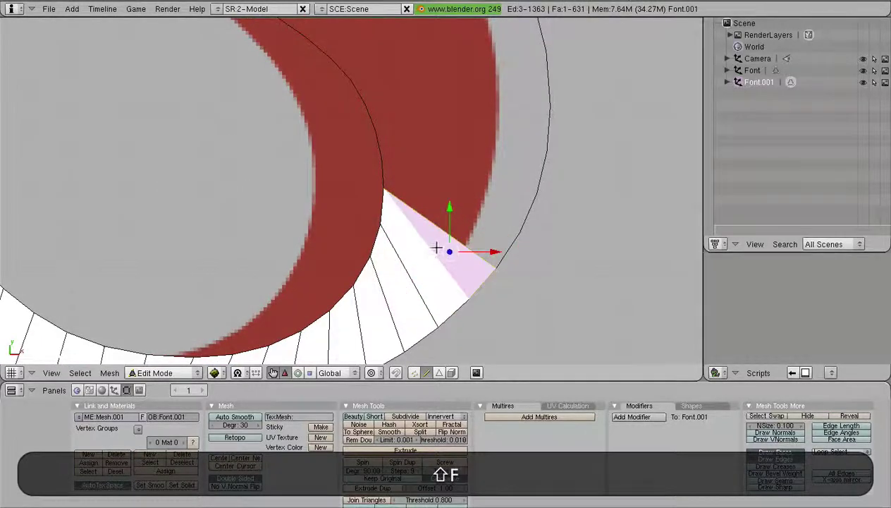
right_click(390, 177)
right_click(523, 244, "shift")
key("ctrl+z")
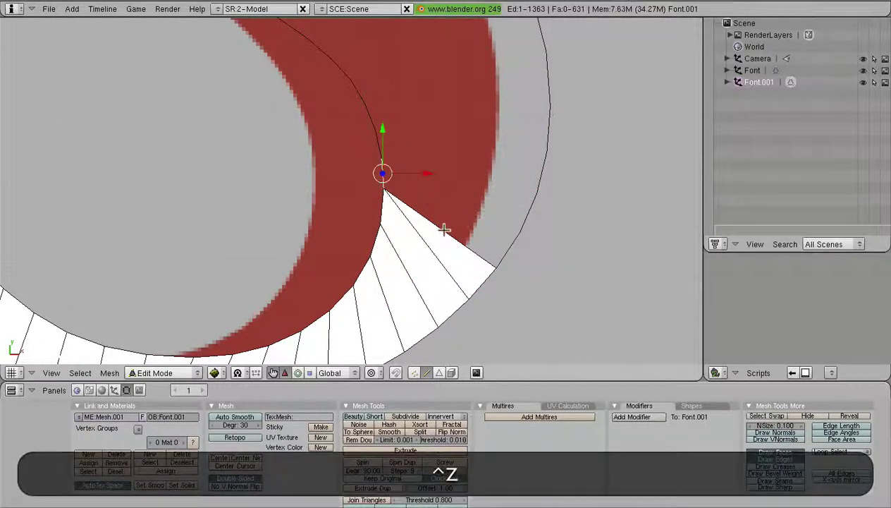
- Add two quads above the triangular face, joining opposite outline edges on the right bend of the s
right_click(384, 178)
right_click(488, 281, "shift")
key("shift+f")
right_click(511, 253)
right_click(383, 153, "shift")
key("shift+f")
- Add two more quads at the upper end of the strip, where the bend meets the diagonal spine
right_click(535, 213)
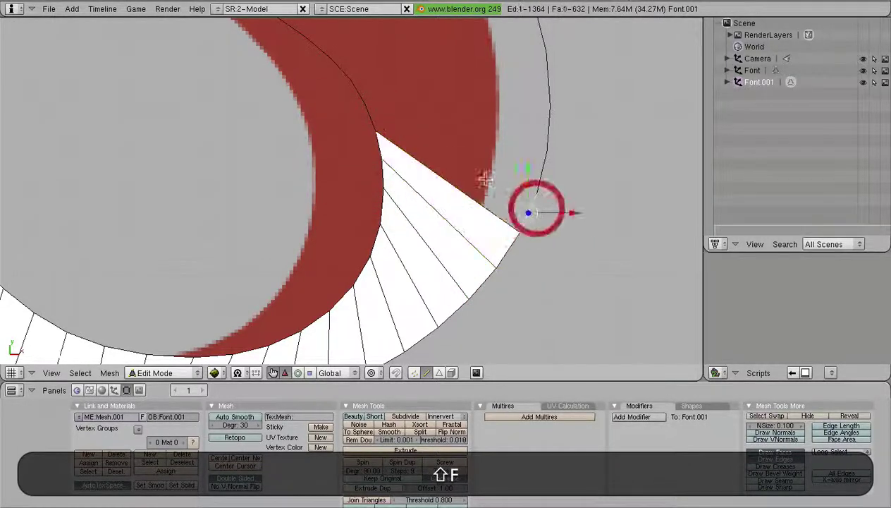
right_click(374, 115, "shift")
key("shift+f")
right_click(542, 172)
right_click(340, 85, "shift")
right_click(355, 88)
key("shift+f")
- Inspect the partly refilled s from the diagonal spine to its lower and upper terminals, checking which outline edges can be paired
middle_click_drag(516, 119, 490, 285, "shift")
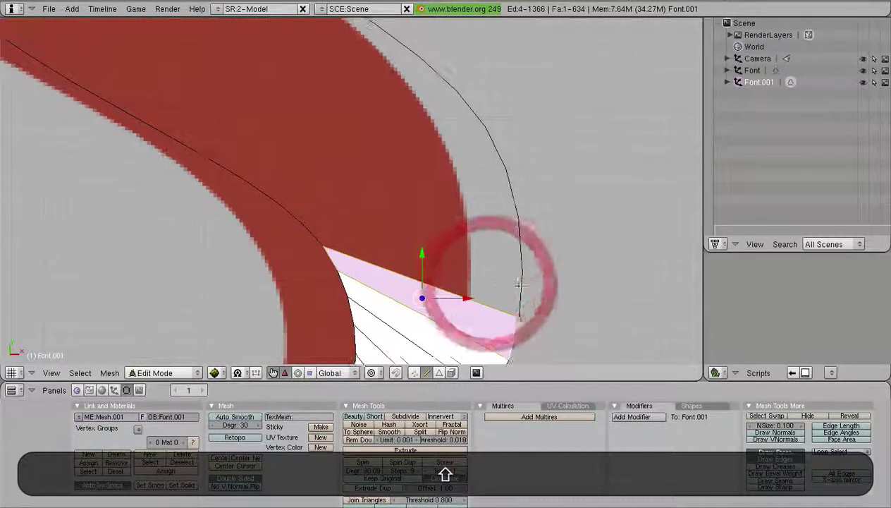
right_click(523, 285)
right_click(305, 227)
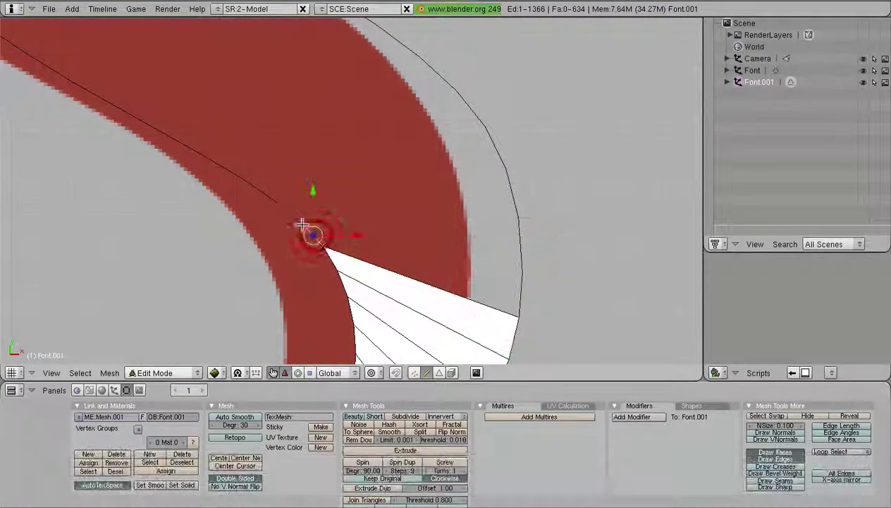
right_click(223, 170)
middle_click_drag(554, 289, 370, 206, "ctrl")
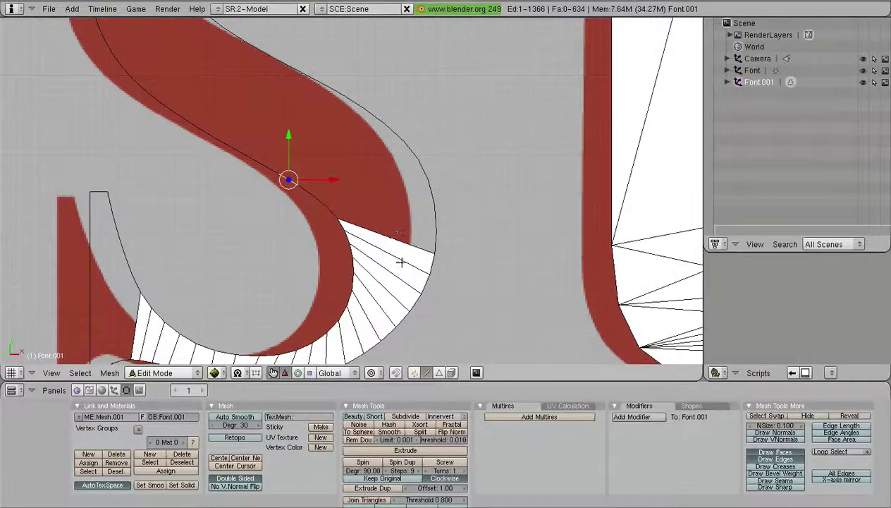
middle_click_drag(454, 229, 484, 346, "shift")
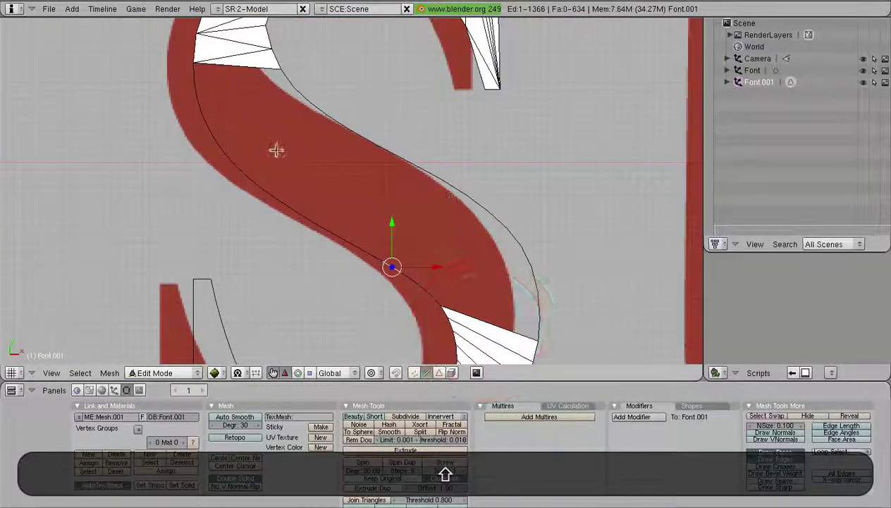
middle_click_drag(361, 267, 381, 116, "shift")
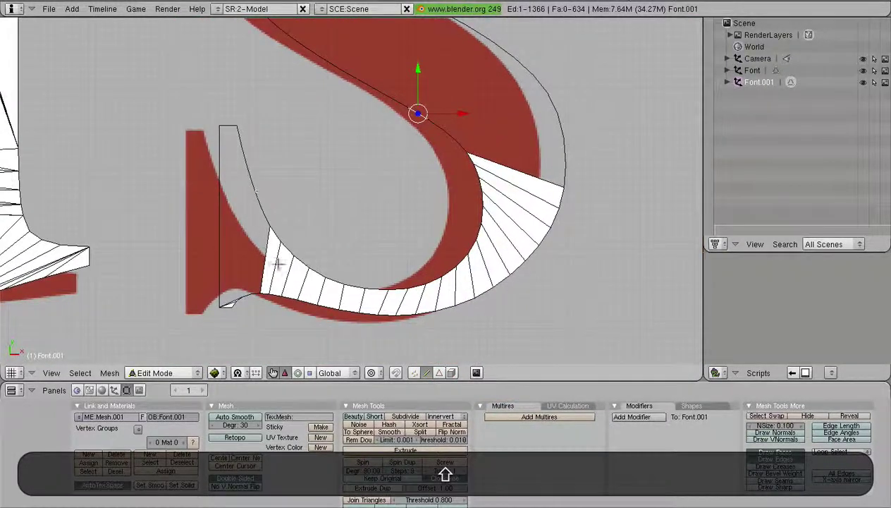
middle_click_drag(349, 46, 364, 403, "shift")
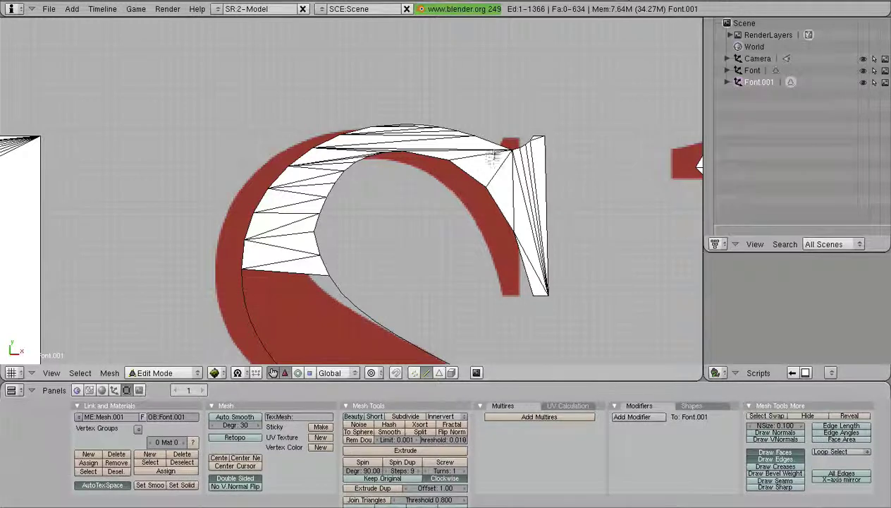
- Switch to layer 2 and open the finished red Austrian lettering mesh for editing
key("Tab")
scroll(388, 339, "down", 3)
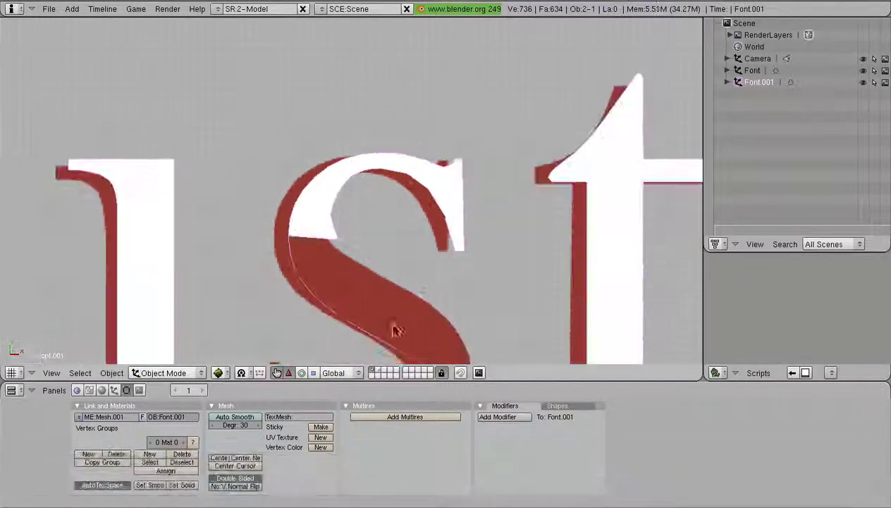
key("2")
scroll(349, 265, "down", 1)
right_click(342, 255)
key("Tab")
- Examine the finished edge layout of the red s, from its lower terminal and right bend up to the top terminal
scroll(344, 253, "up", 3)
middle_click_drag(406, 172, 426, 48, "shift")
scroll(384, 178, "up", 1)
scroll(324, 249, "up", 1)
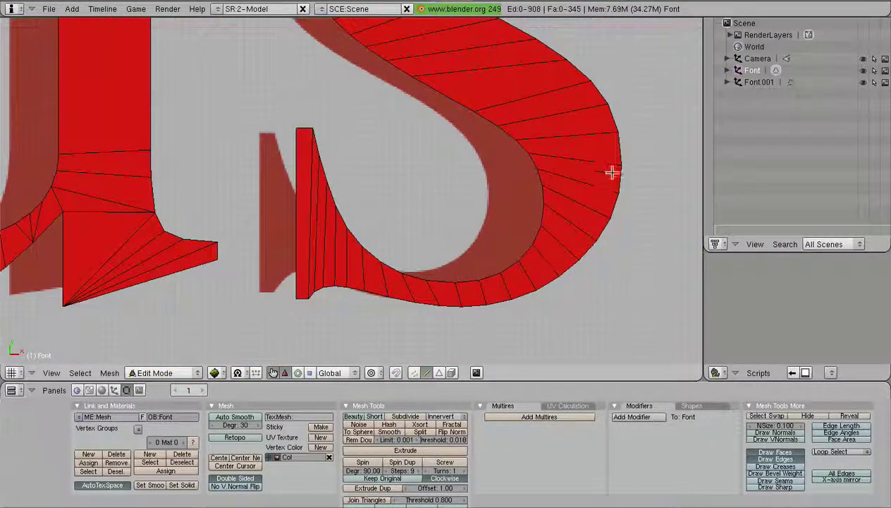
middle_click_drag(513, 66, 532, 321, "shift")
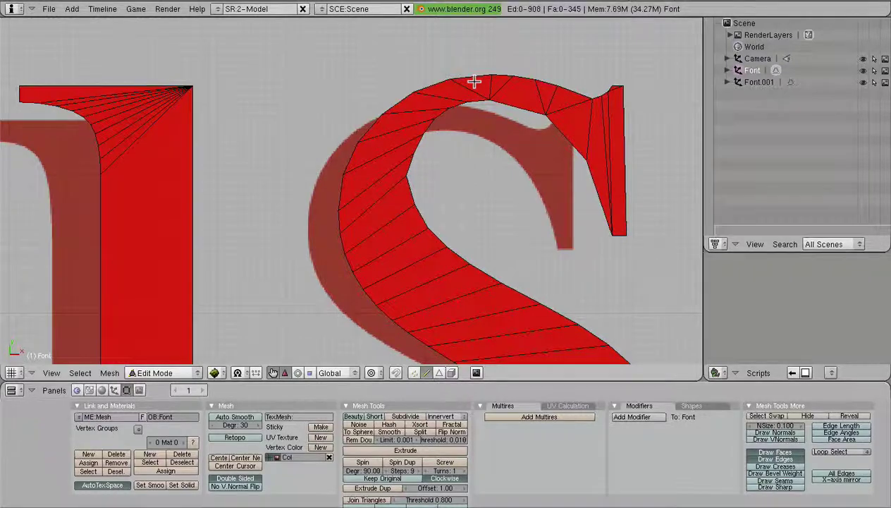
scroll(474, 82, "down", 3)
scroll(395, 195, "down", 2)
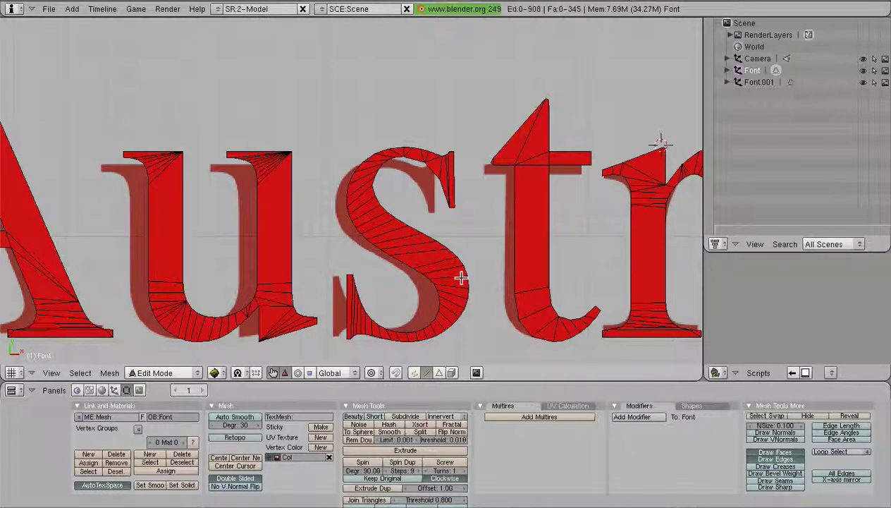
- Examine the edge layout of the other finished red letters, including the t, r, the dot of the i and the u
scroll(460, 271, "down", 1)
scroll(461, 240, "up", 2)
scroll(462, 242, "down", 2)
middle_click_drag(475, 239, 146, 321, "shift")
scroll(520, 203, "up", 5)
middle_click_drag(598, 183, 507, 218, "shift")
scroll(503, 153, "down", 5)
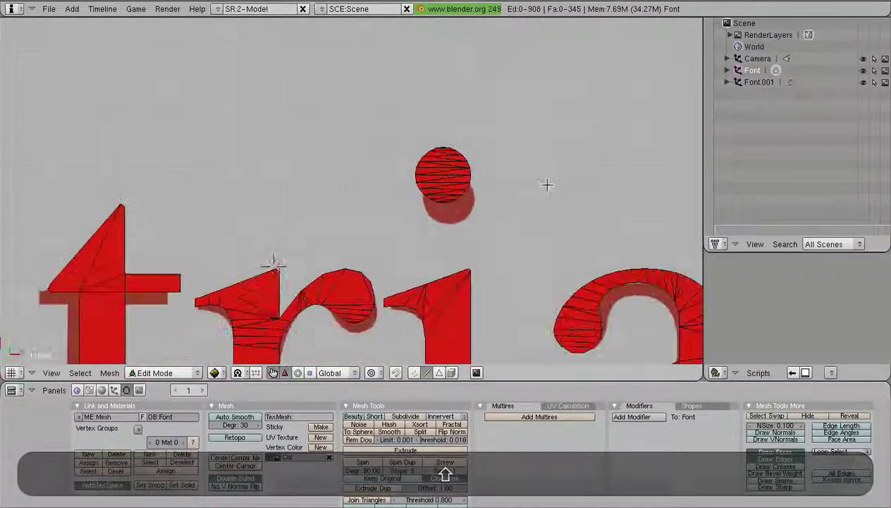
scroll(409, 200, "down", 2)
middle_click_drag(380, 254, 641, 175, "shift")
scroll(383, 204, "up", 1)
scroll(384, 203, "up", 3)
middle_click_drag(293, 141, 398, 159, "shift")
scroll(418, 266, "up", 2)
scroll(398, 159, "up", 2)
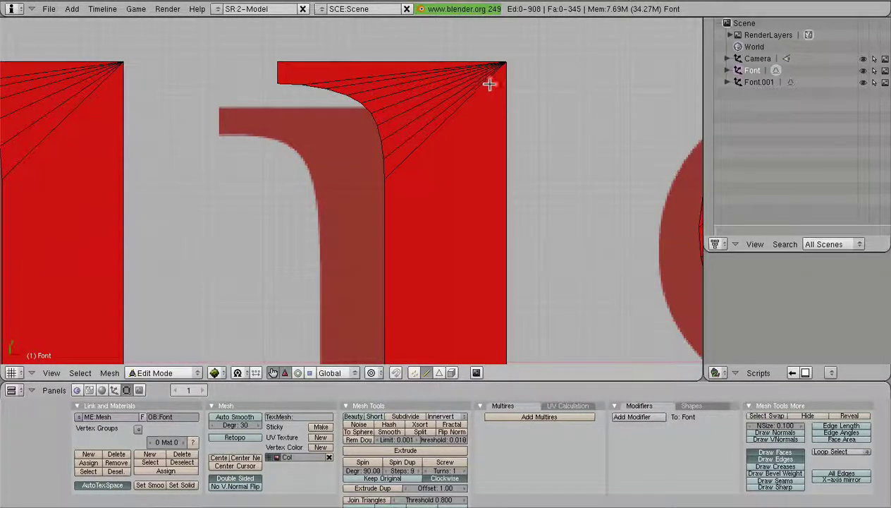
scroll(473, 113, "down", 7)
middle_click_drag(563, 221, 435, 246, "shift")
scroll(457, 213, "down", 4)
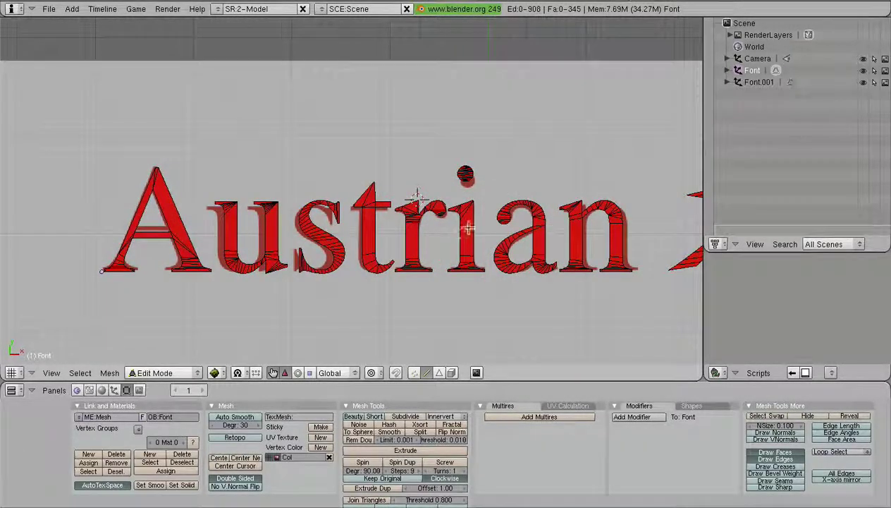
- Leave mesh editing of the red lettering and return to Object Mode
key("Tab")
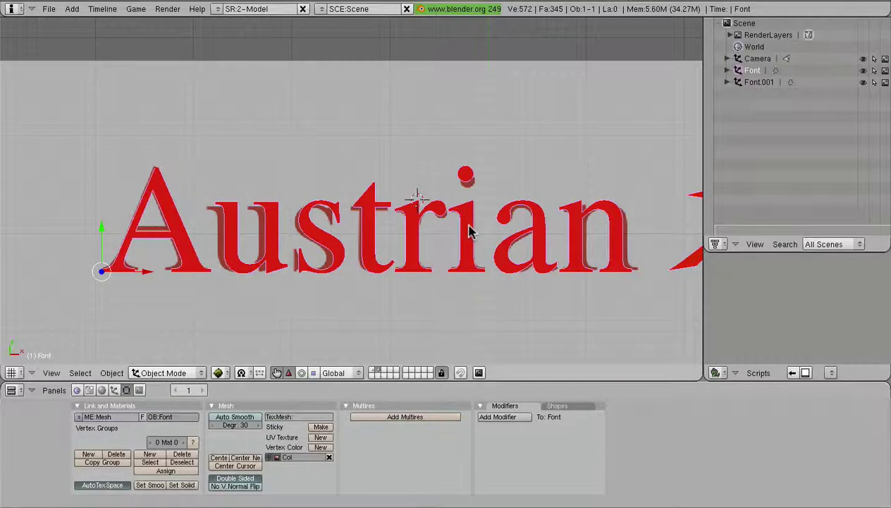
key("a")
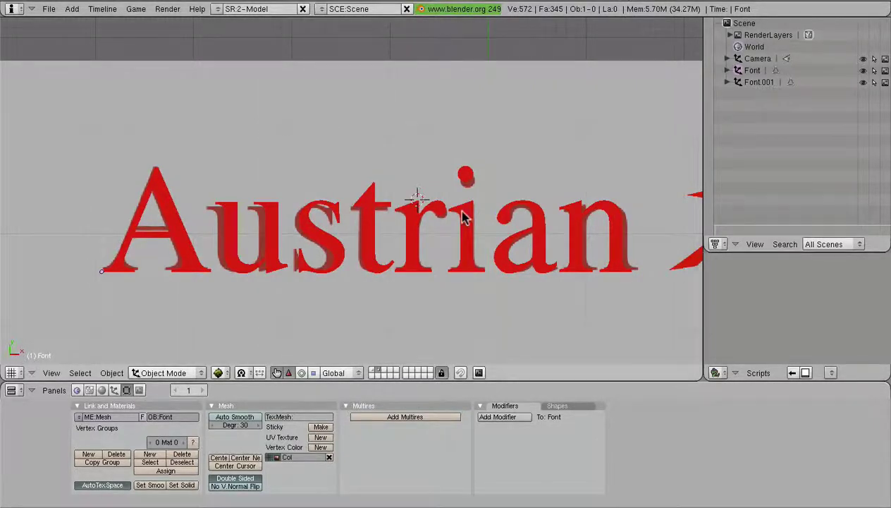
key("Tab")
key("Tab")
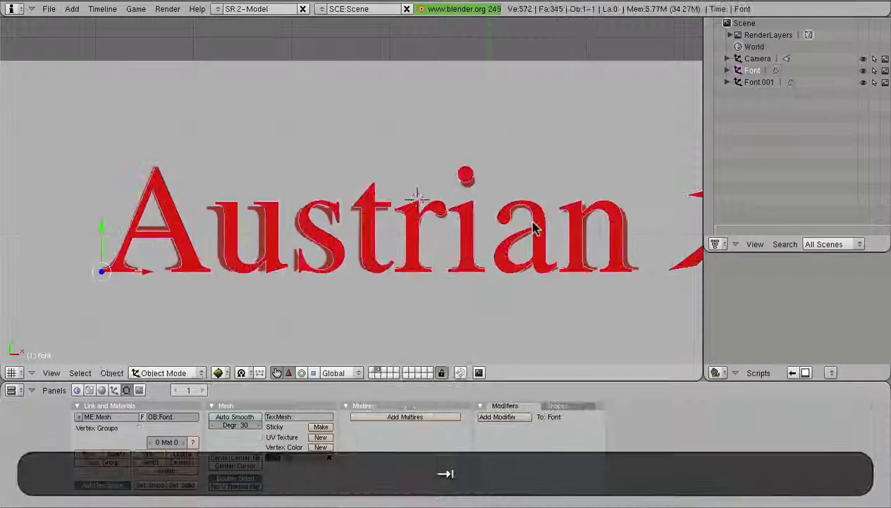